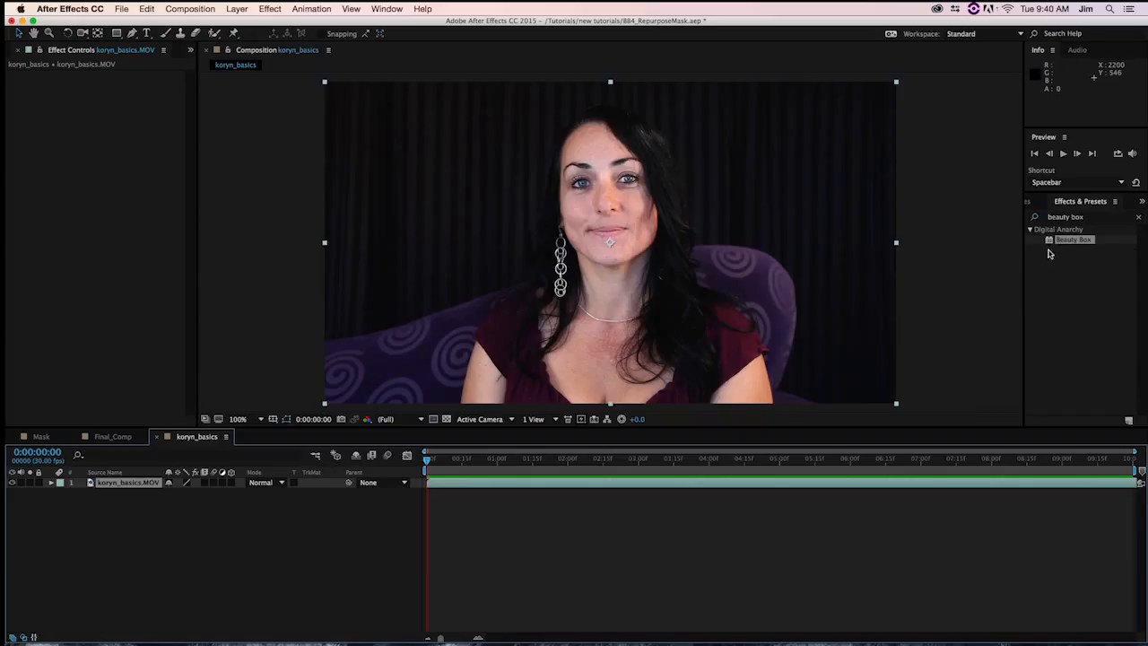
# - Apply the Beauty Box effect to the koryn_basics.MOV footage and analyze the frame for skin colors
pyautogui.moveTo(1051, 240); pyautogui.dragTo(679, 277)
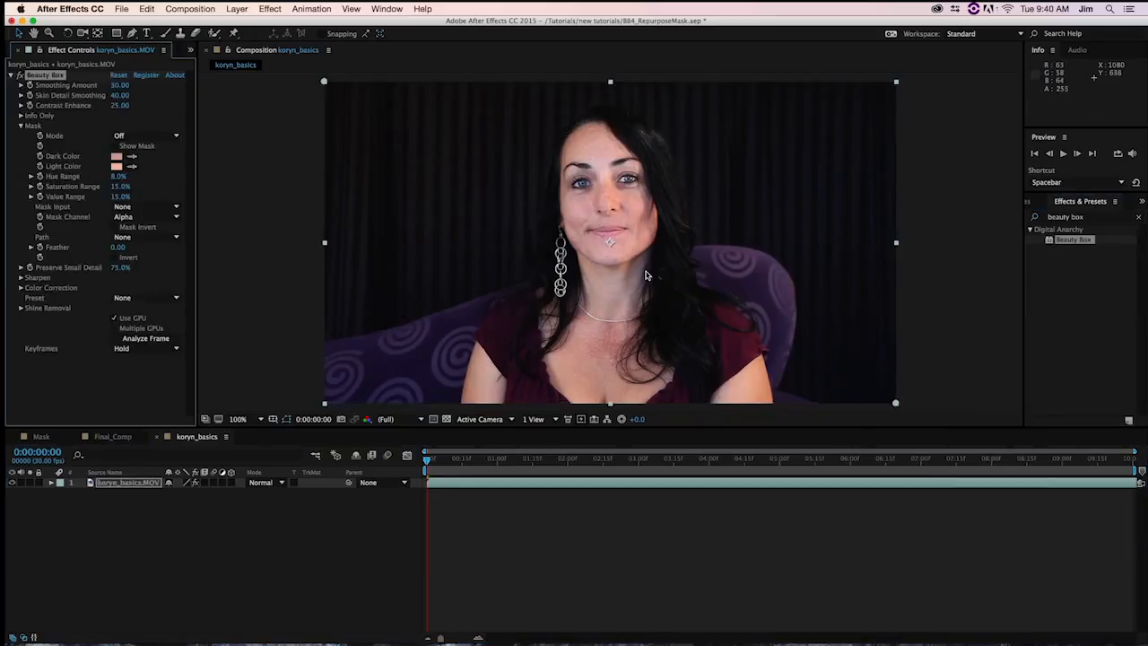
pyautogui.click(144, 340)
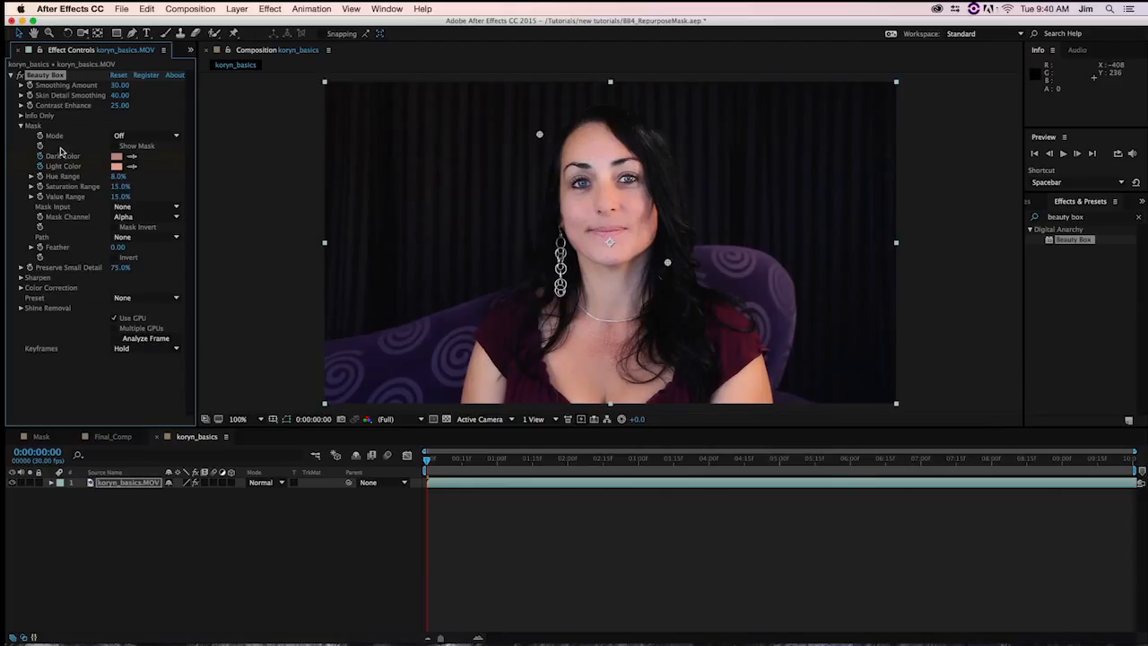
# - Show the Beauty Box skin mask, preview it in playback, and hide it again
pyautogui.click(115, 146)
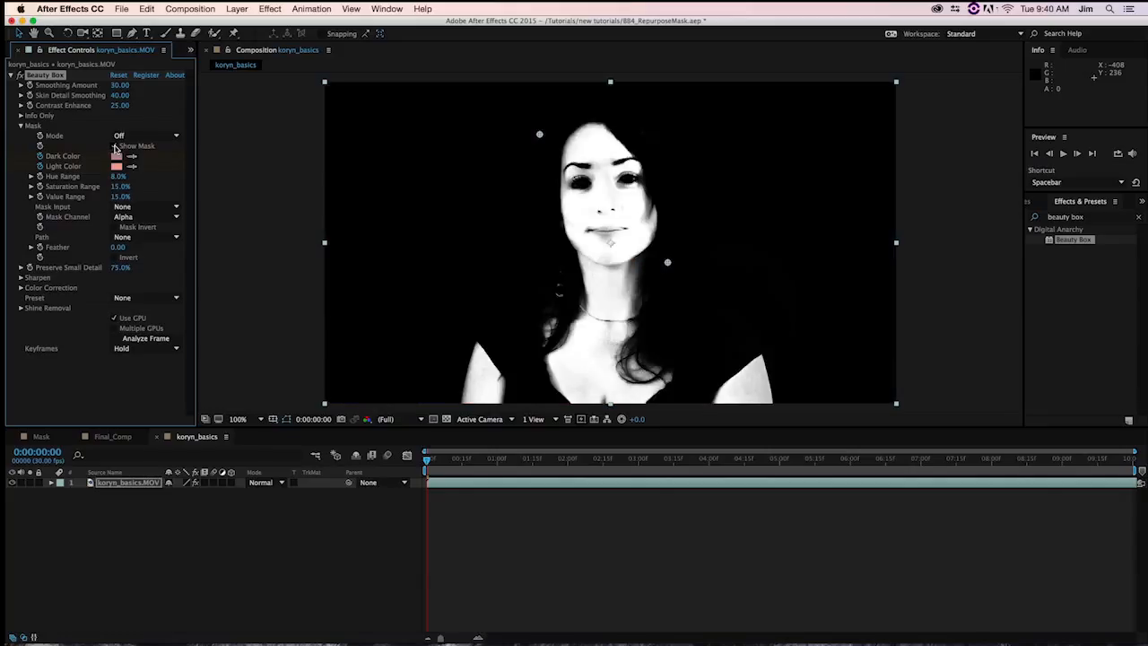
pyautogui.press('space')
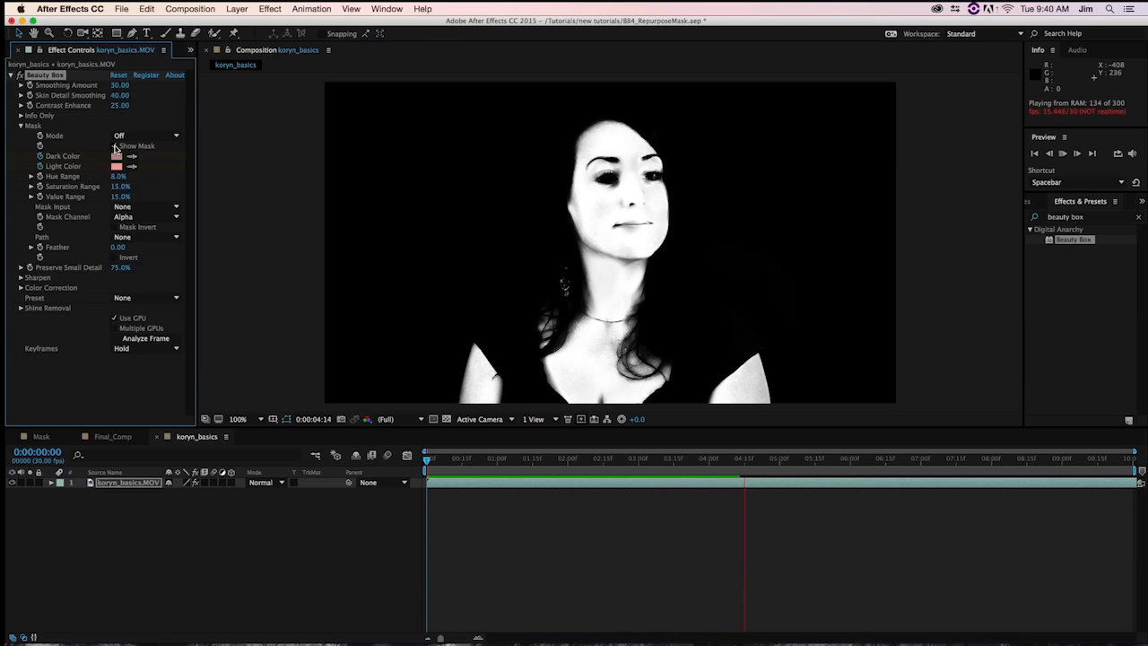
pyautogui.press('space')
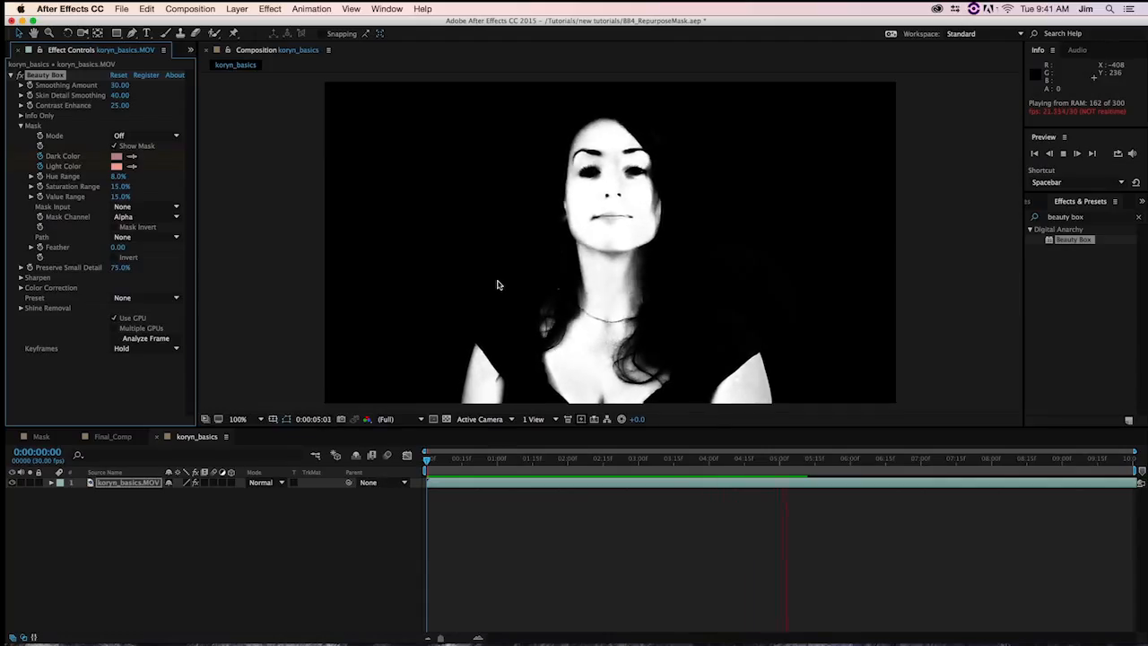
pyautogui.press('space')
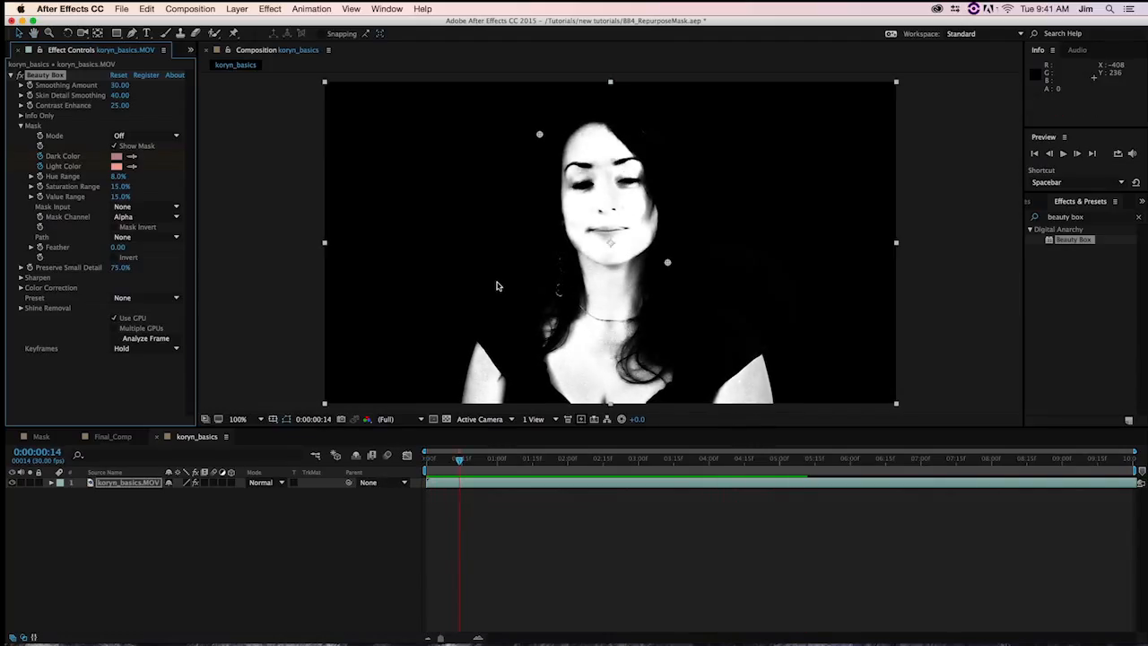
pyautogui.click(117, 146)
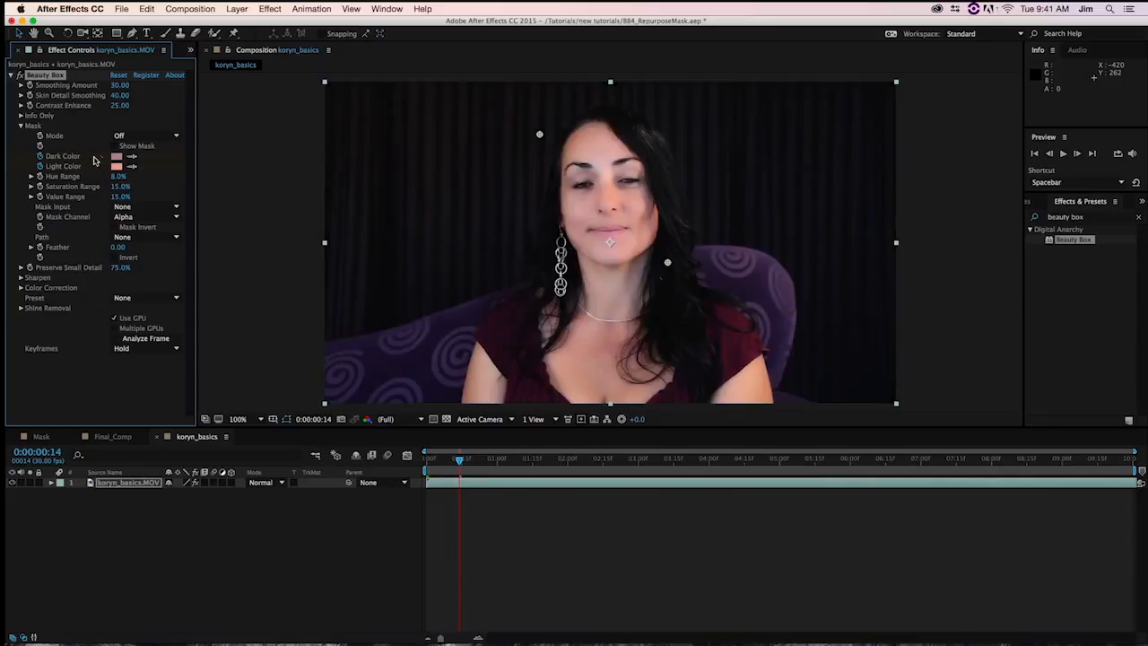
# - Enable Use Mask in the Color Correction settings of Beauty Box
pyautogui.click(21, 288)
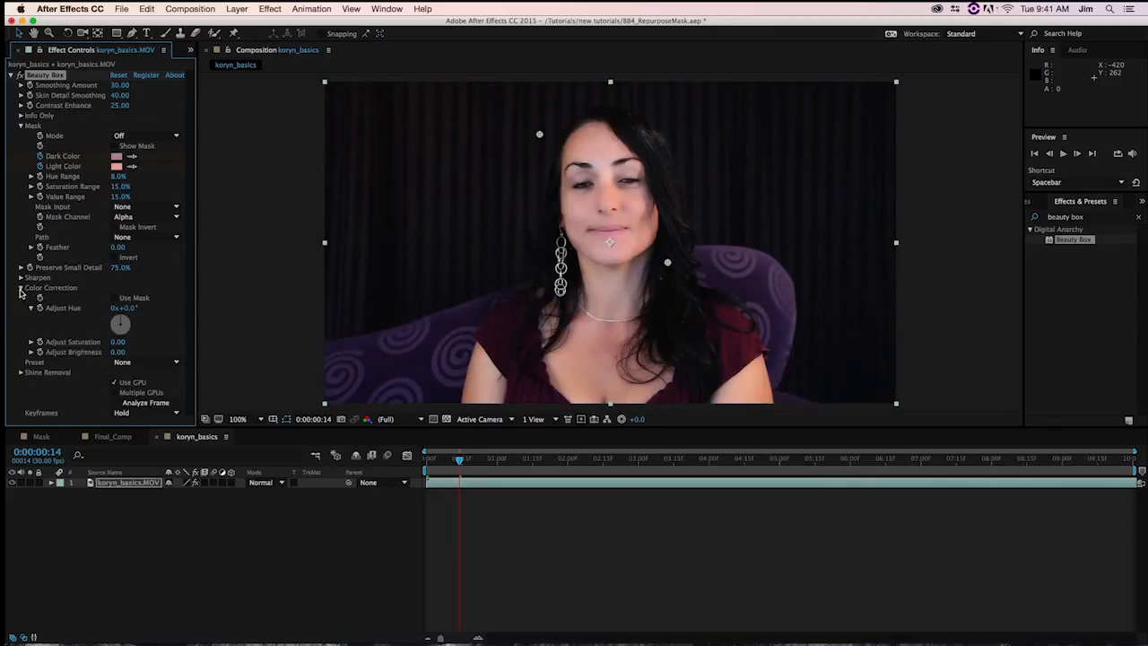
pyautogui.click(114, 299)
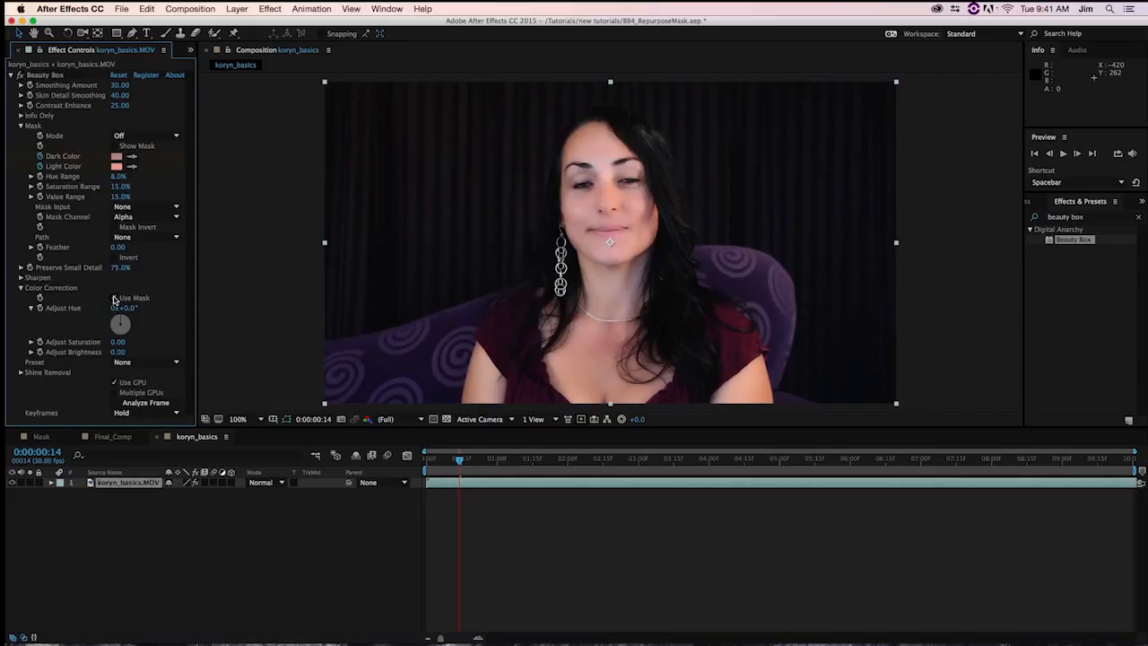
pyautogui.click(114, 298)
# - Try an Adjust Hue of 20° on the masked skin and reset it to 0°
pyautogui.moveTo(130, 307); pyautogui.dragTo(141, 308)
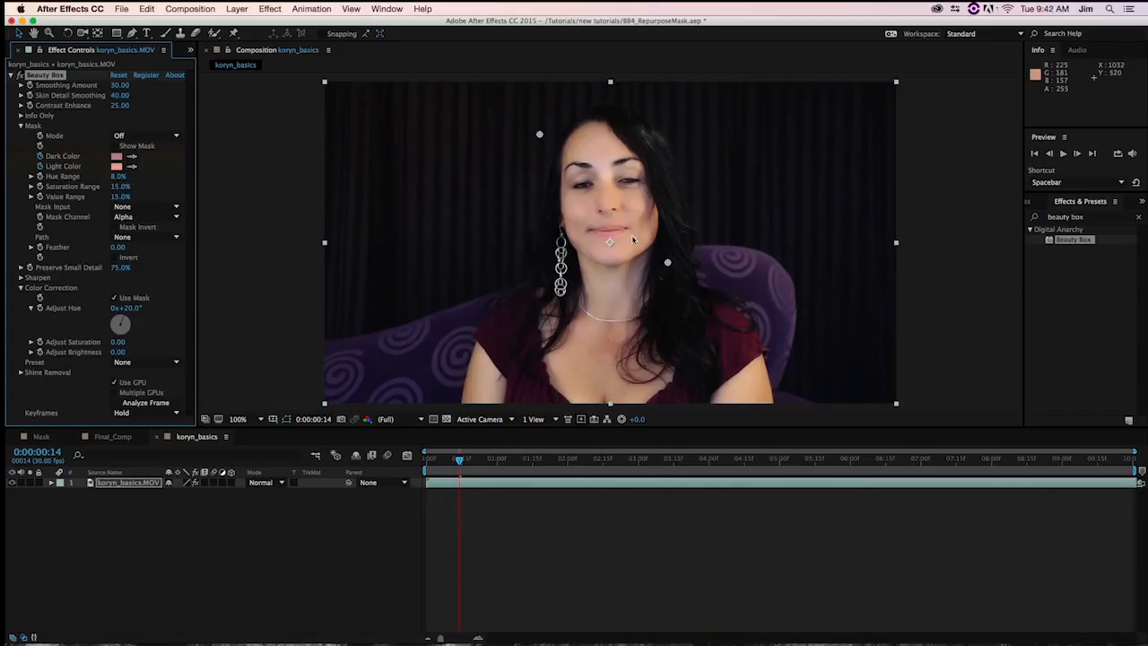
pyautogui.click(130, 309)
pyautogui.write('0')
pyautogui.press('Return')
# - Show the Beauty Box mask and create a new composition from the koryn_basics composition
pyautogui.click(114, 146)
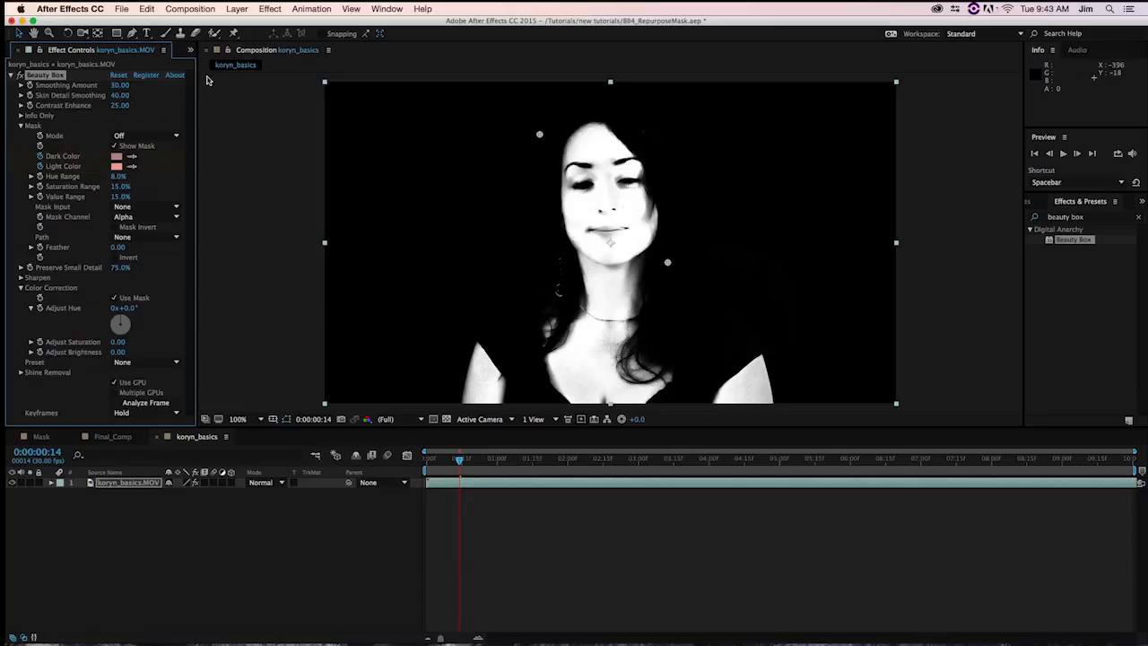
pyautogui.click(190, 50)
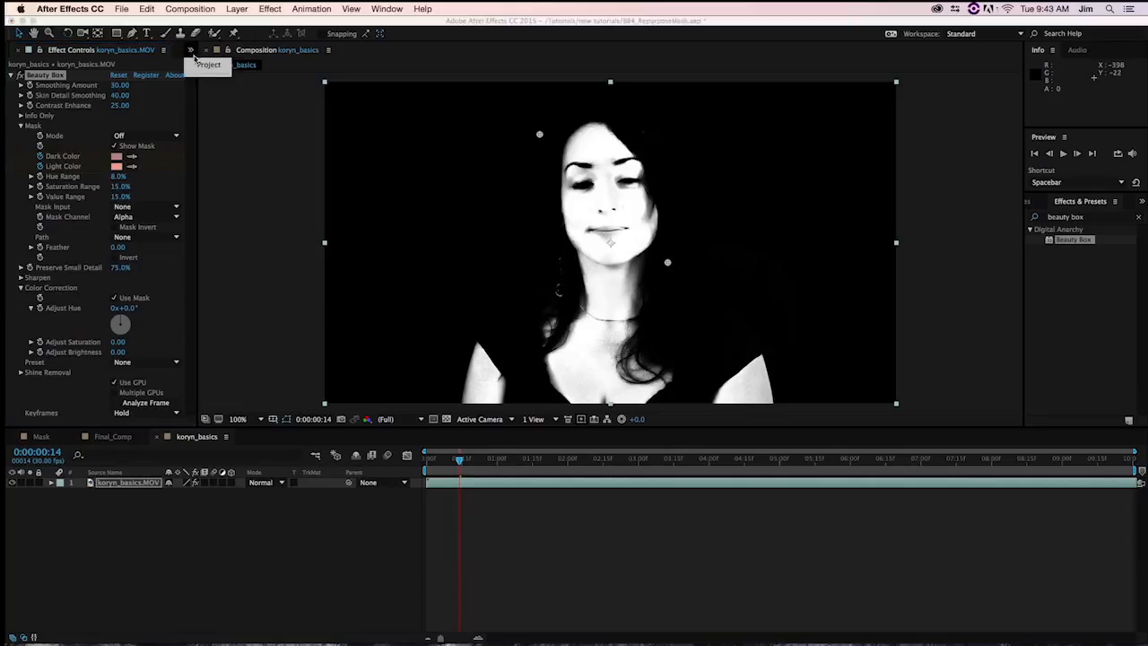
pyautogui.click(199, 66)
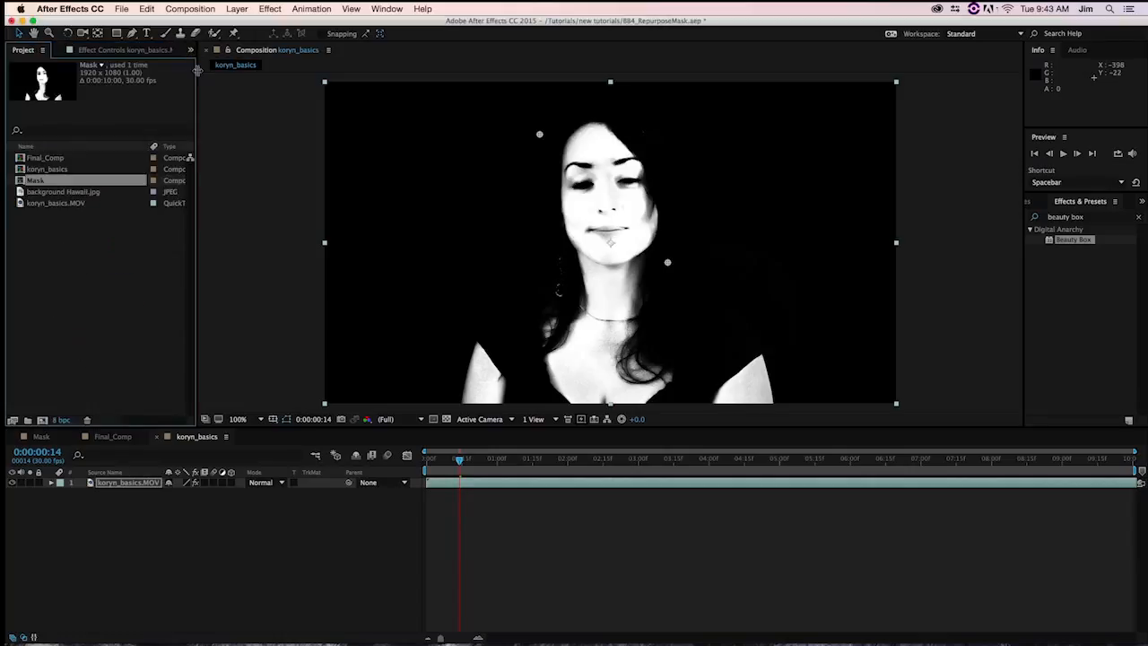
pyautogui.click(25, 171)
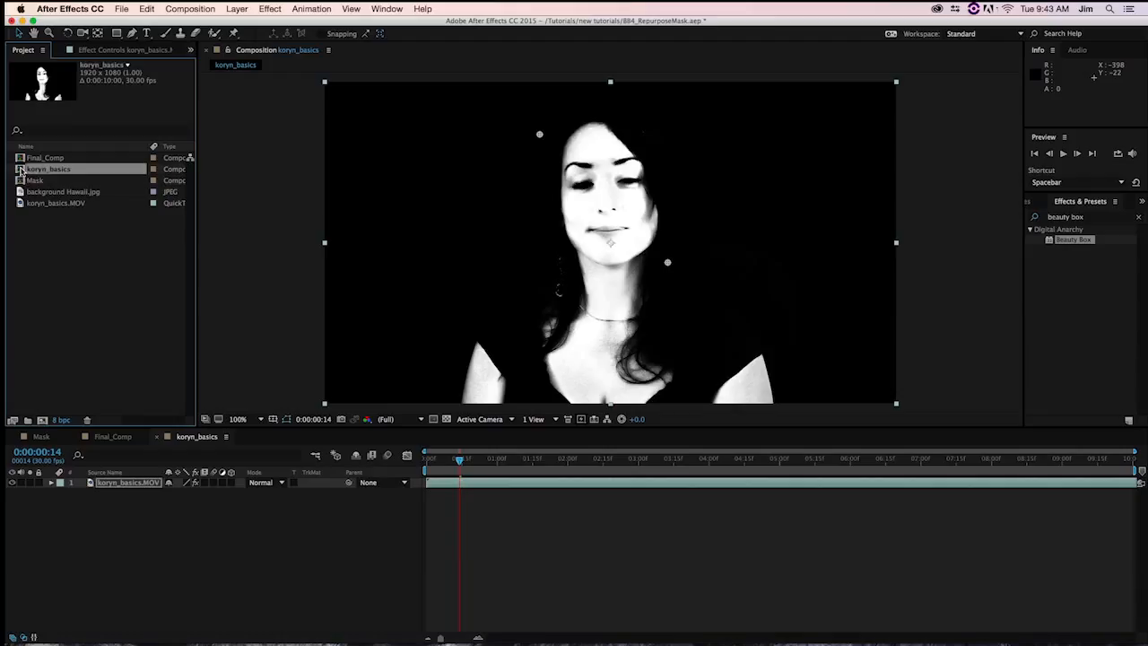
pyautogui.moveTo(30, 185); pyautogui.dragTo(43, 422)
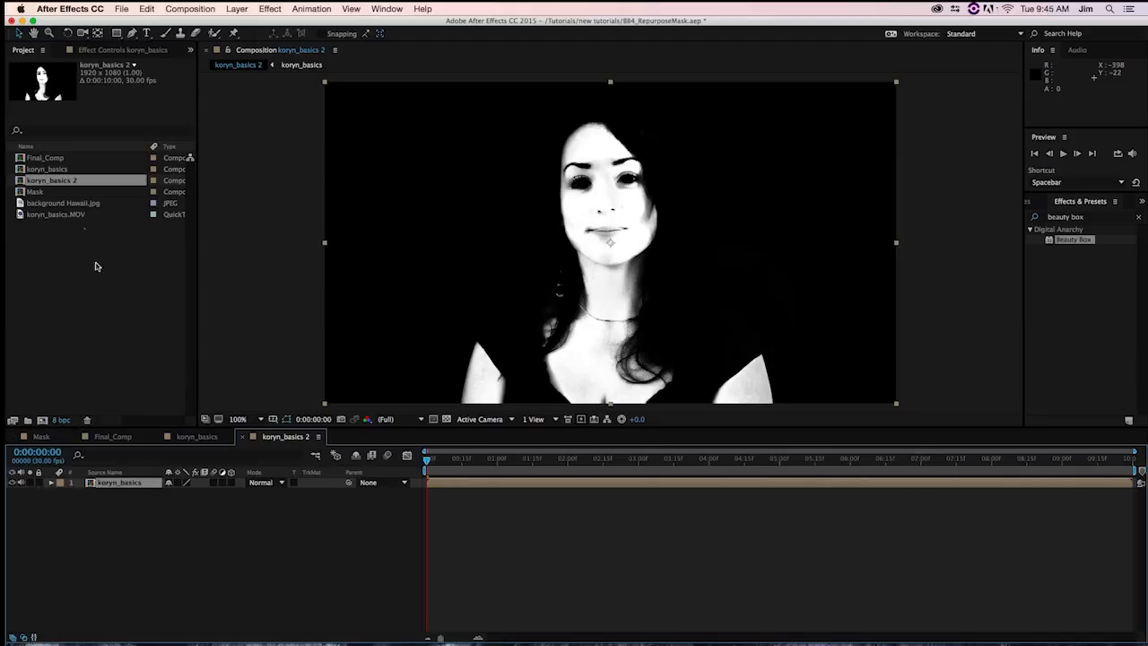
# - Add koryn_basics.MOV beneath the mask layer with Luma Matte "koryn_basics", and place a second copy at the bottom of the layer stack
pyautogui.moveTo(20, 215); pyautogui.dragTo(71, 532)
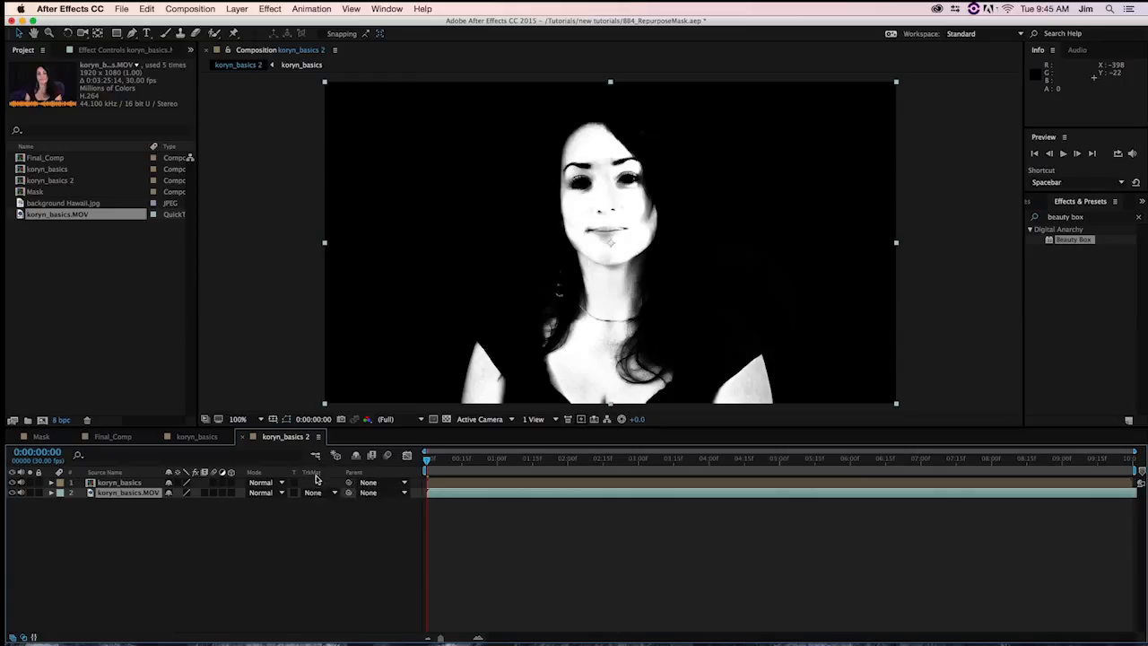
pyautogui.click(328, 493)
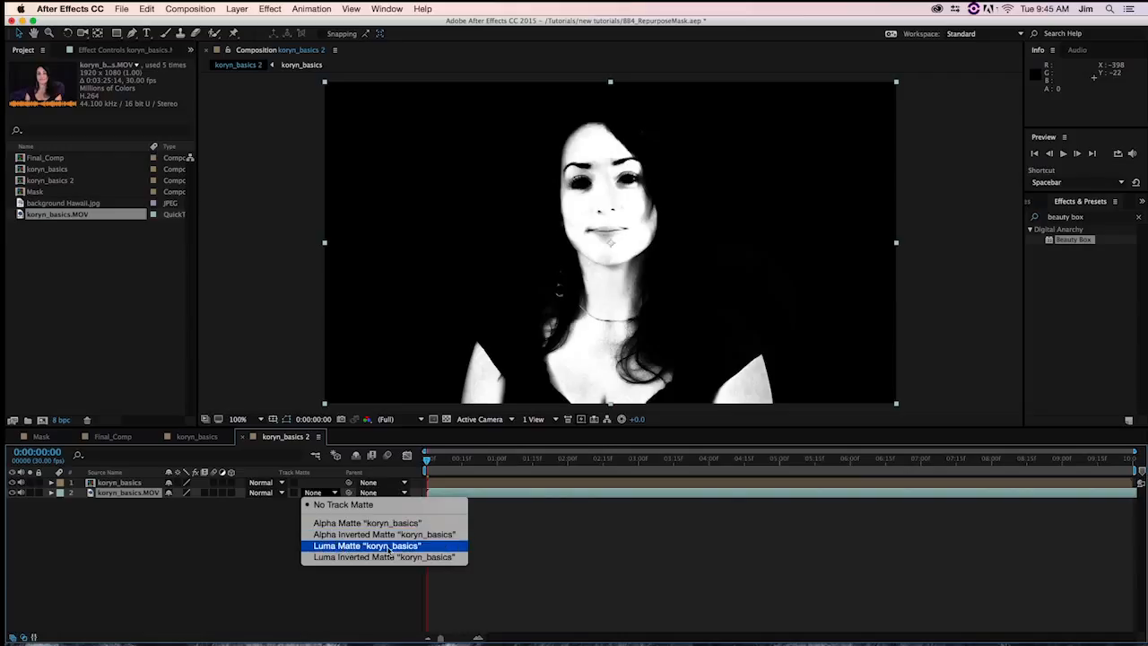
pyautogui.click(390, 547)
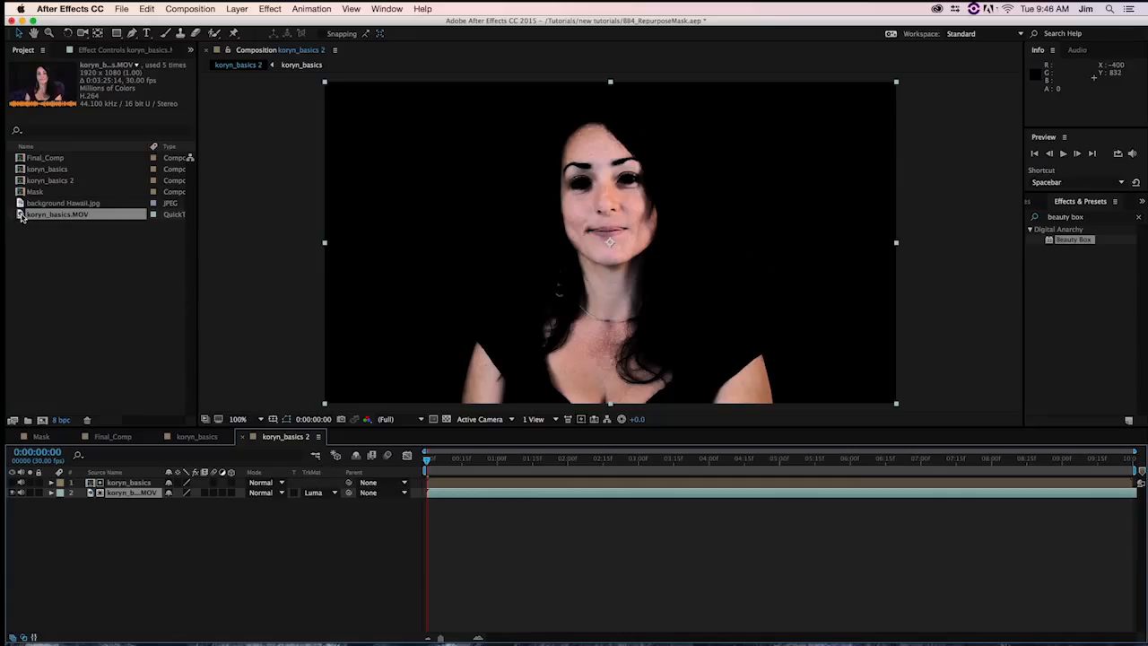
pyautogui.moveTo(20, 216); pyautogui.dragTo(84, 516)
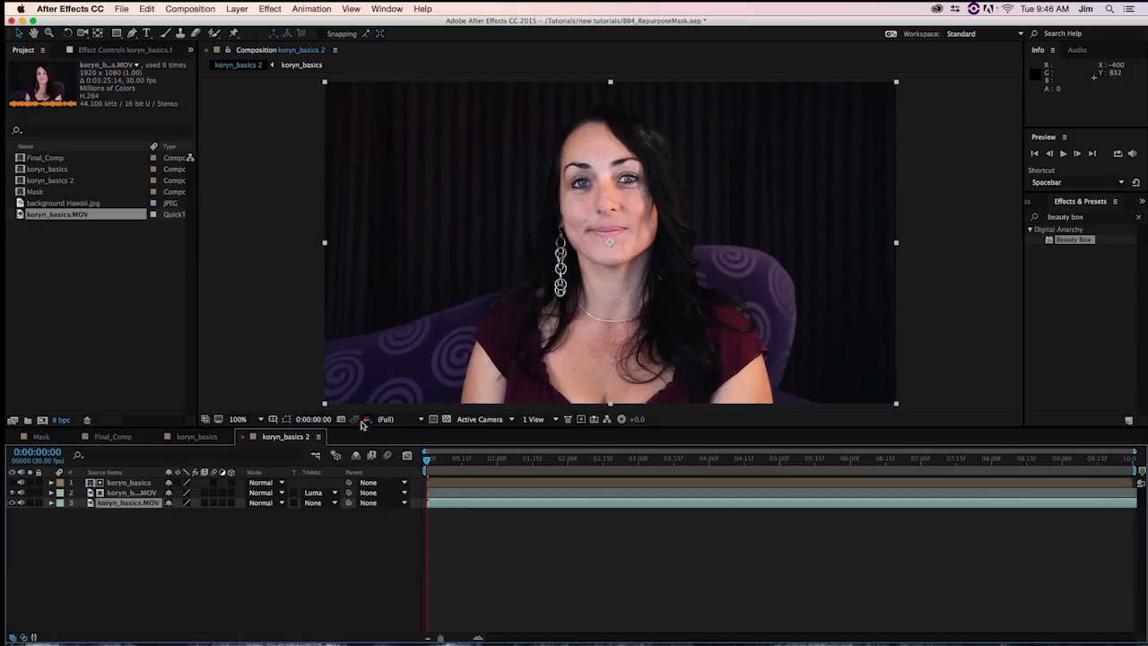
# - Find the Levels effect and apply it to the luma-matted koryn_basics.MOV layer
pyautogui.click(1093, 216)
pyautogui.click(1092, 216)
pyautogui.write('levels')
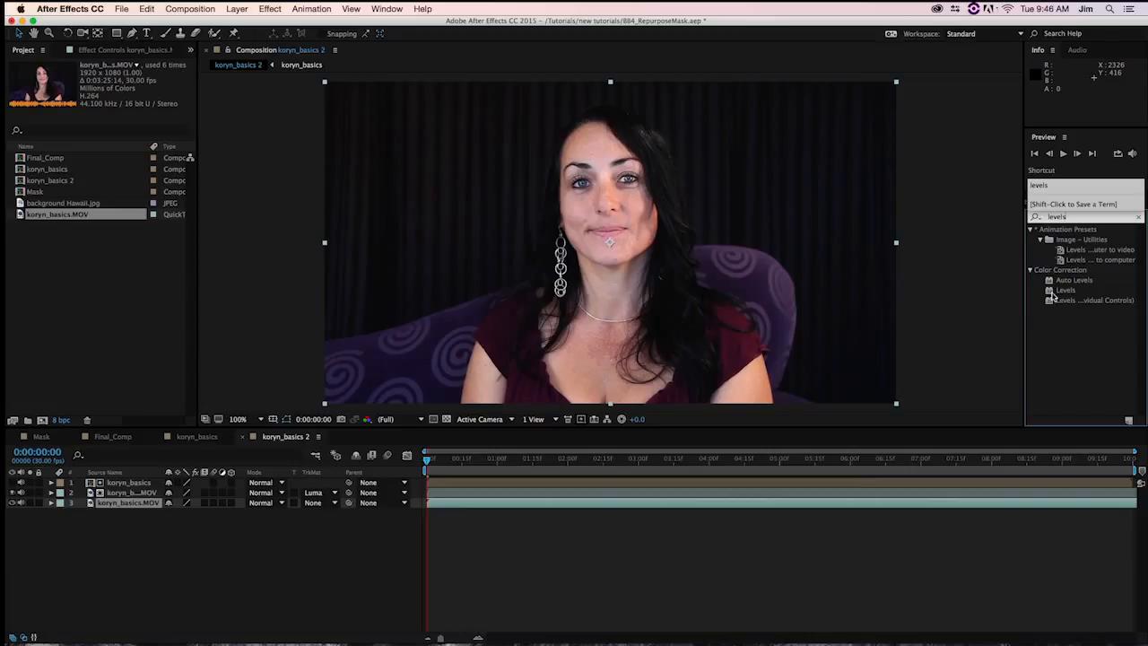
pyautogui.moveTo(1063, 290); pyautogui.dragTo(118, 494)
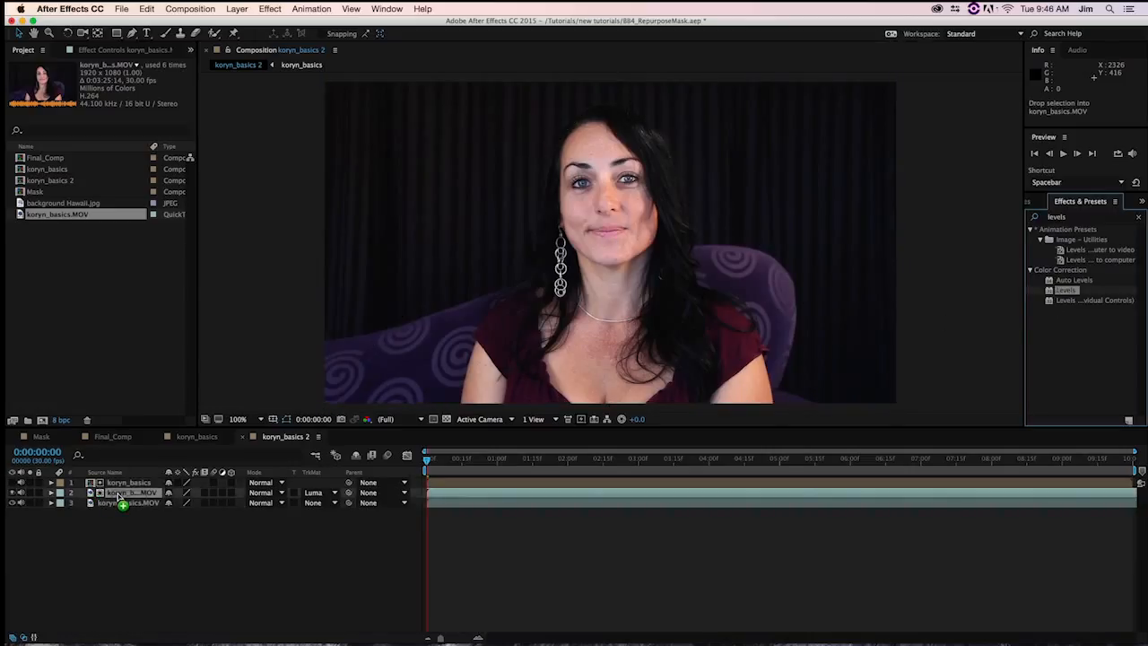
pyautogui.moveTo(118, 494); pyautogui.dragTo(119, 494)
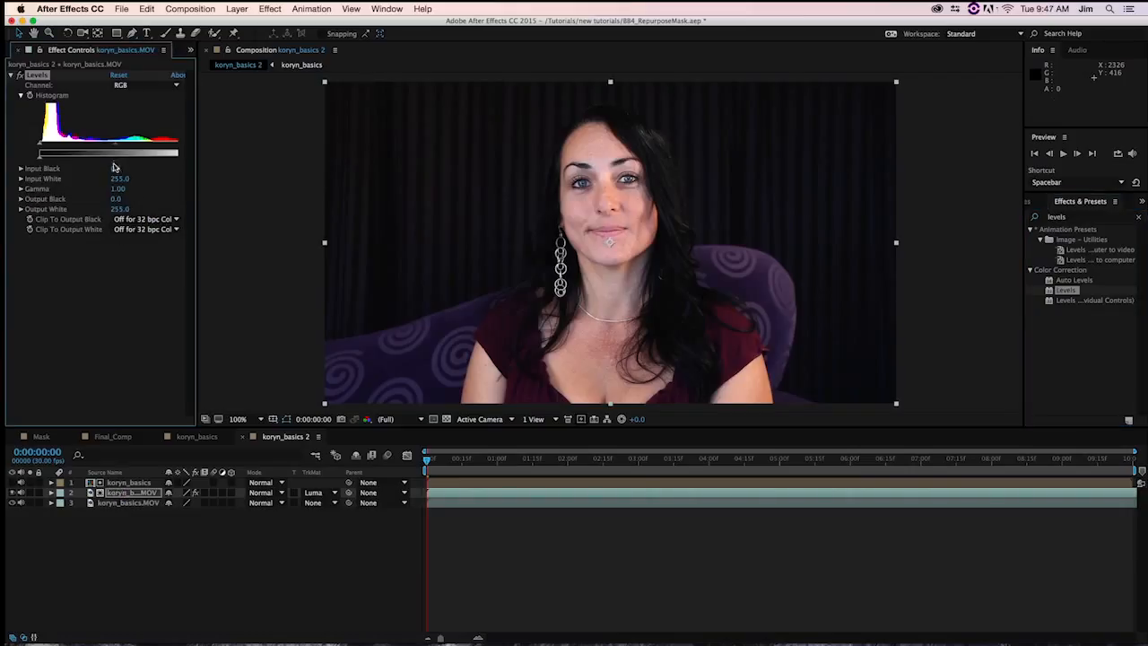
# - Try raising Input Black in the Levels effect and undo the change
pyautogui.moveTo(114, 171)
pyautogui.mouseDown()
pyautogui.moveTo(155, 170)
pyautogui.moveTo(130, 169)
pyautogui.mouseUp()
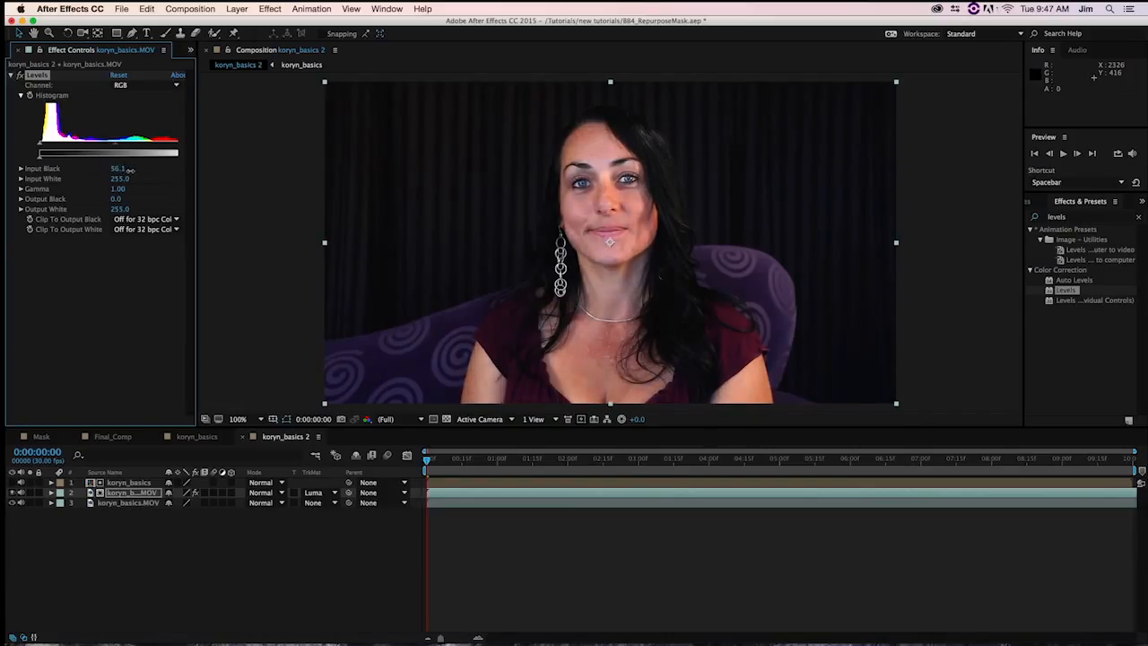
pyautogui.press('super+z')
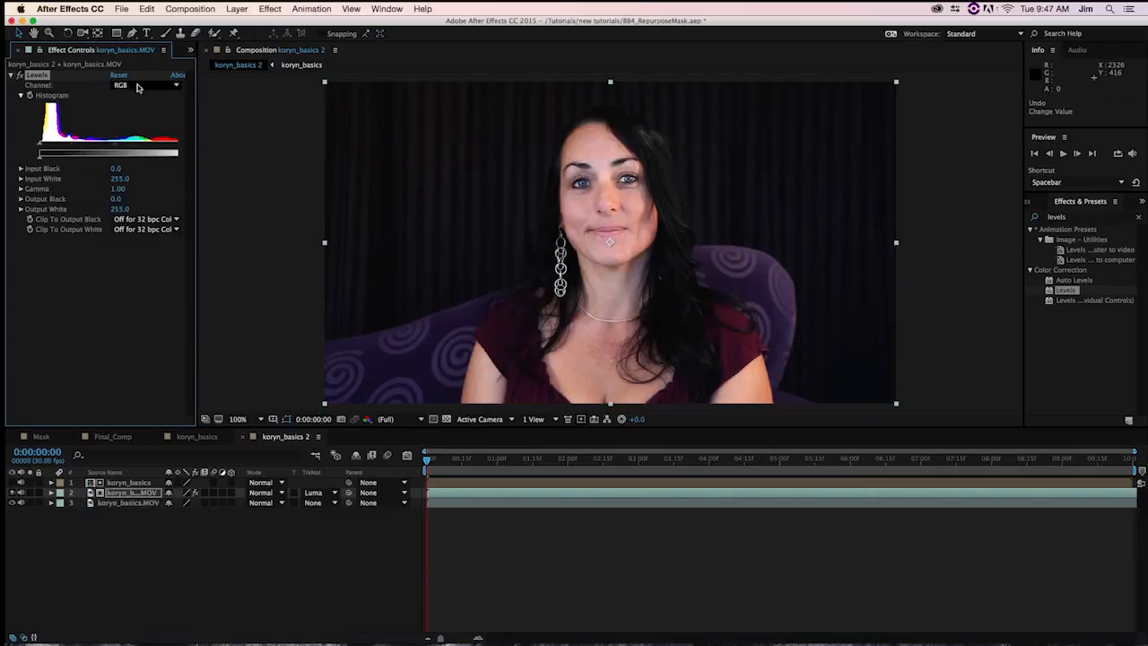
# - Set the Levels channel to Red and open the Red Input Black value for editing
pyautogui.click(137, 85)
pyautogui.click(139, 109)
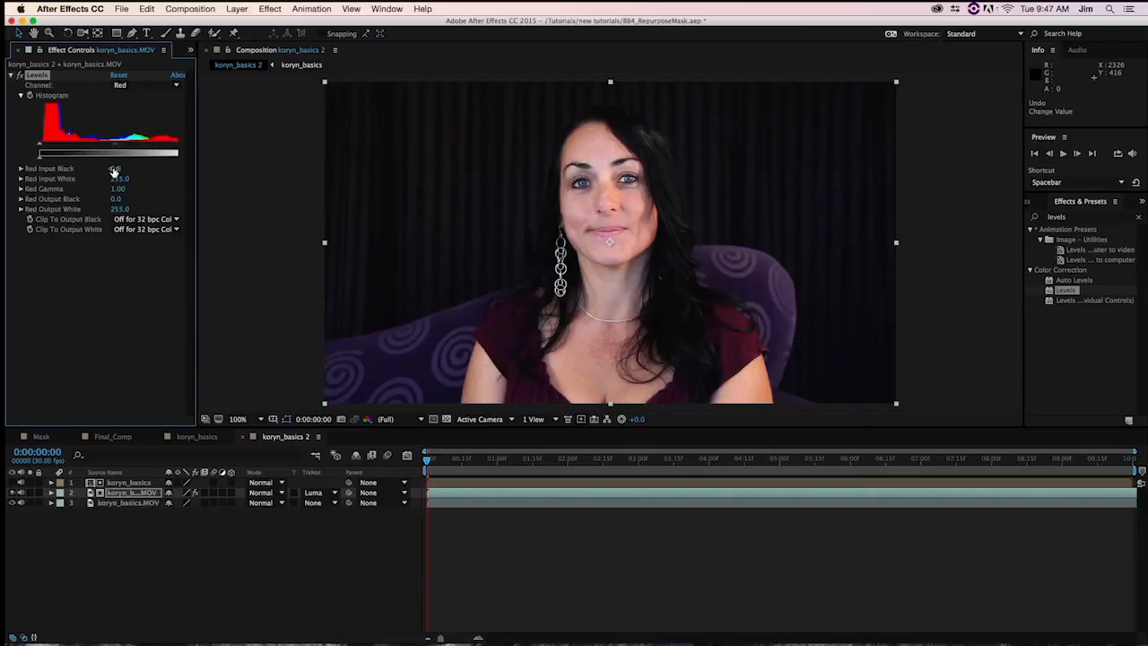
pyautogui.click(113, 169)
# - In Final_Comp, turn on Fractal Noise, Glow and Gaussian Blur one by one for the matted koryn_basics.MOV layer
pyautogui.click(113, 437)
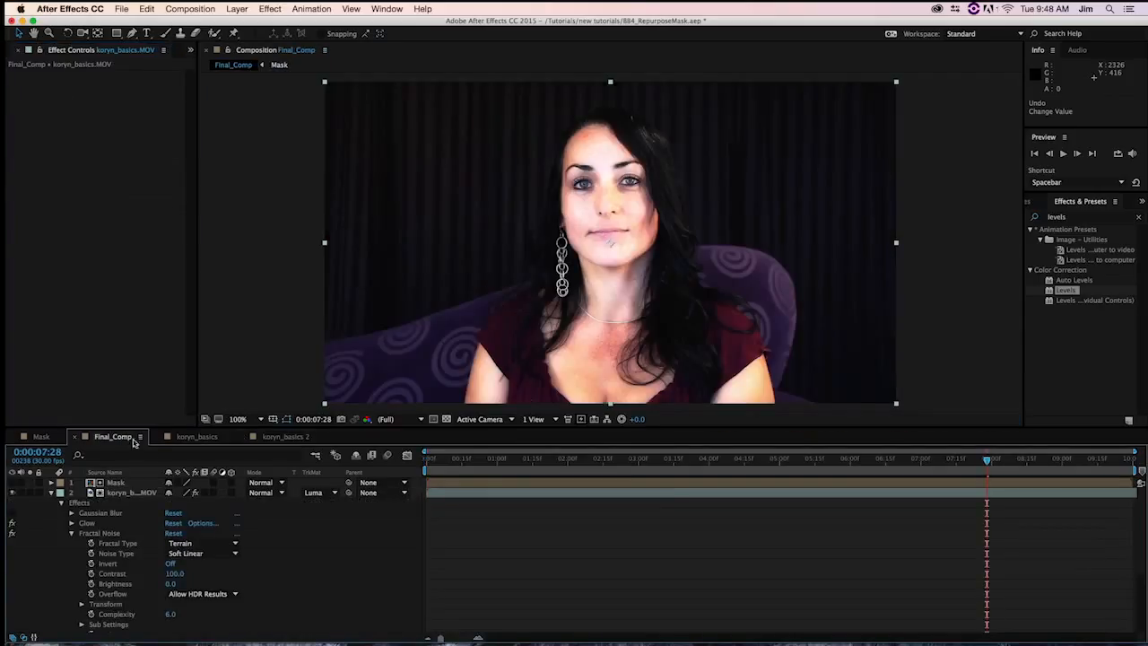
pyautogui.click(146, 493)
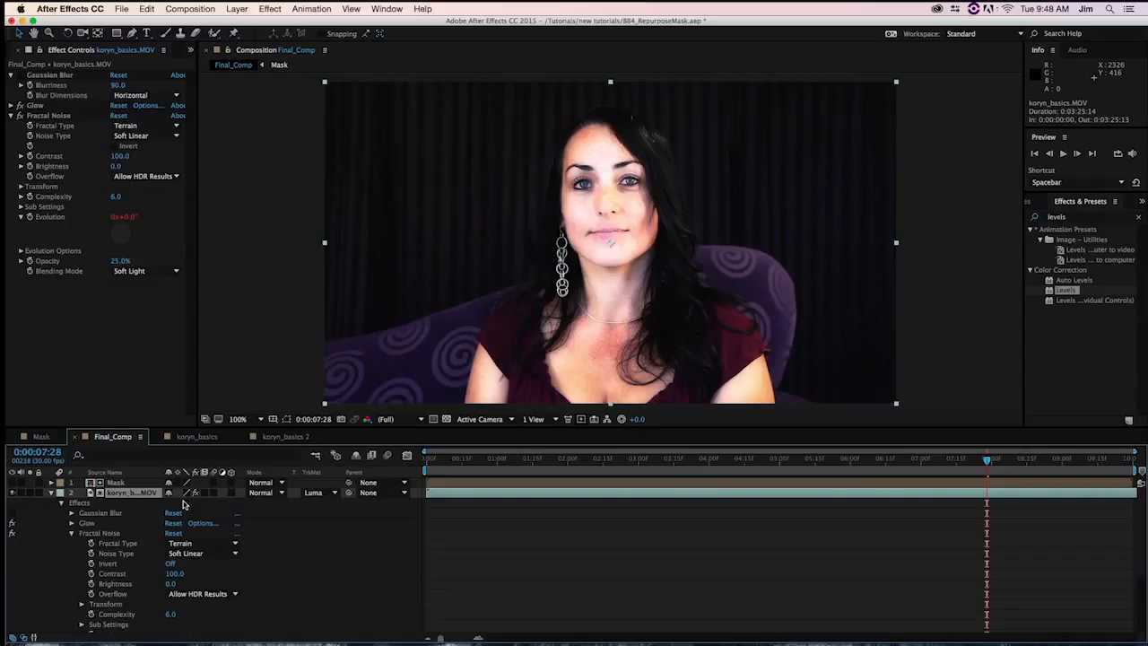
pyautogui.click(12, 533)
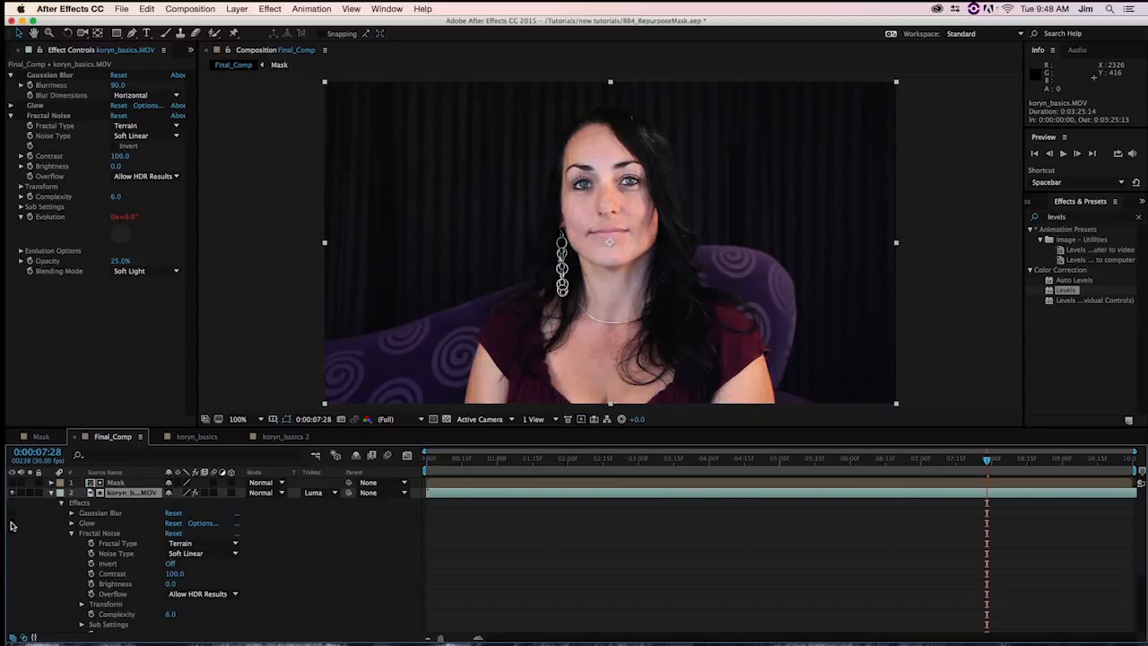
pyautogui.click(12, 534)
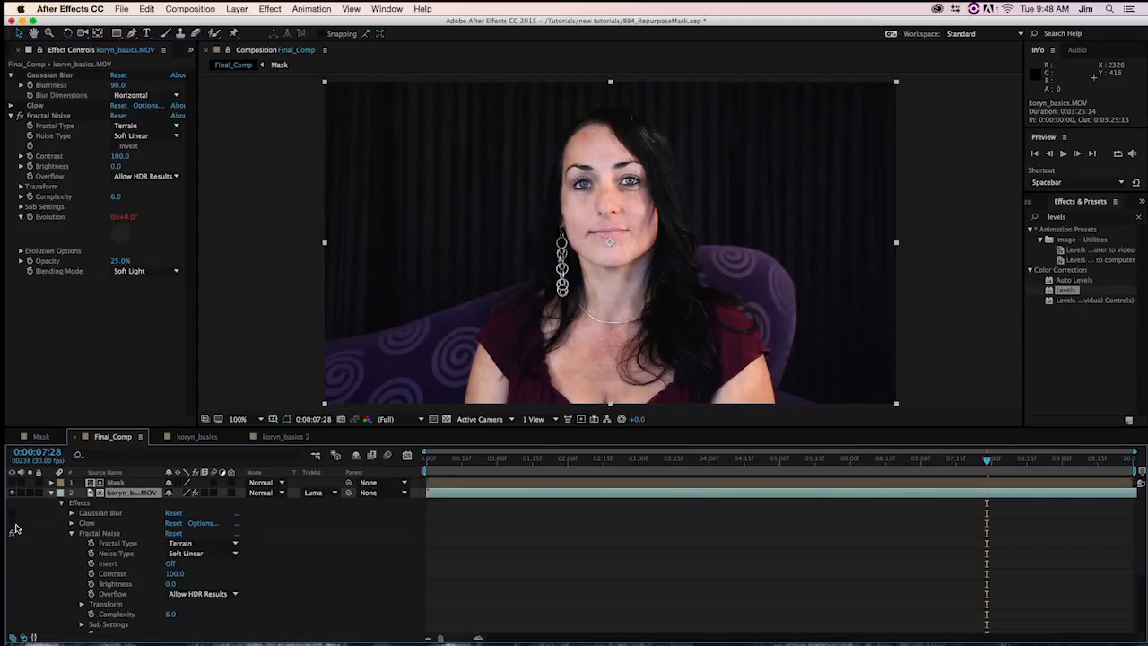
pyautogui.click(13, 524)
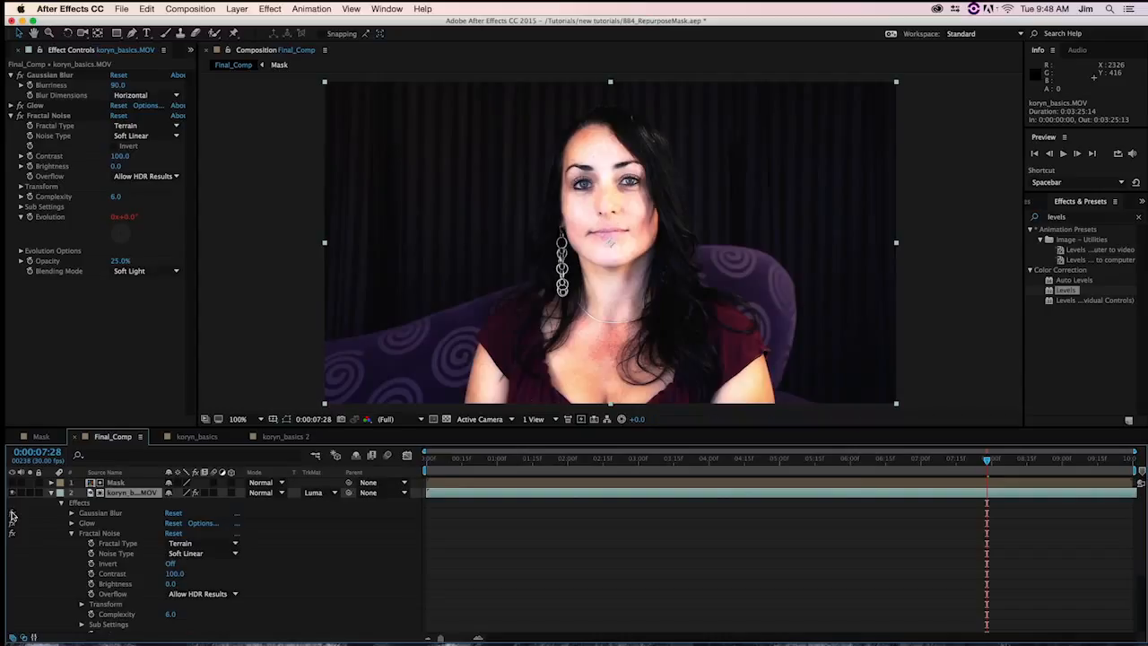
pyautogui.click(12, 514)
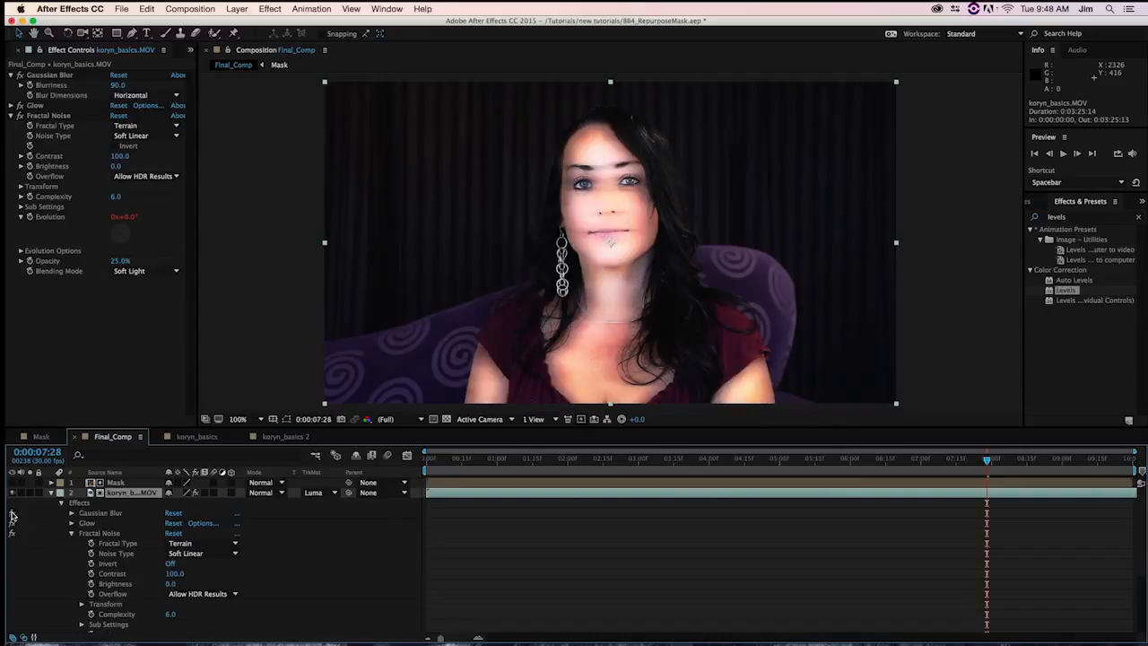
# - Preview Final_Comp in playback to examine the combined skin effects
pyautogui.press('space')
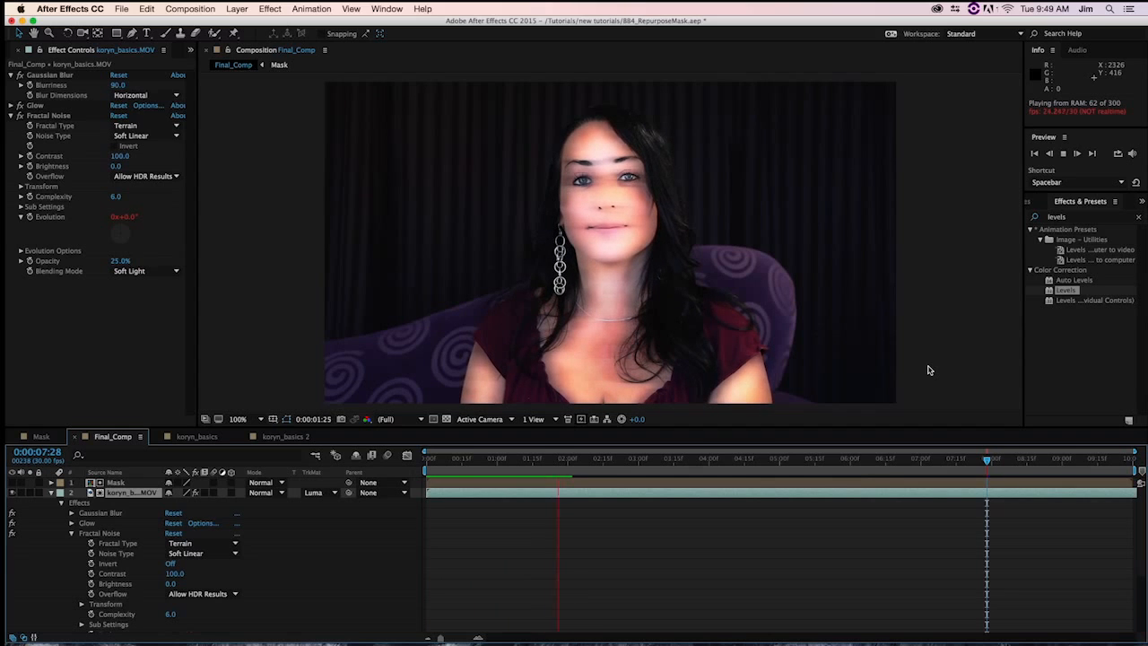
pyautogui.press('space')
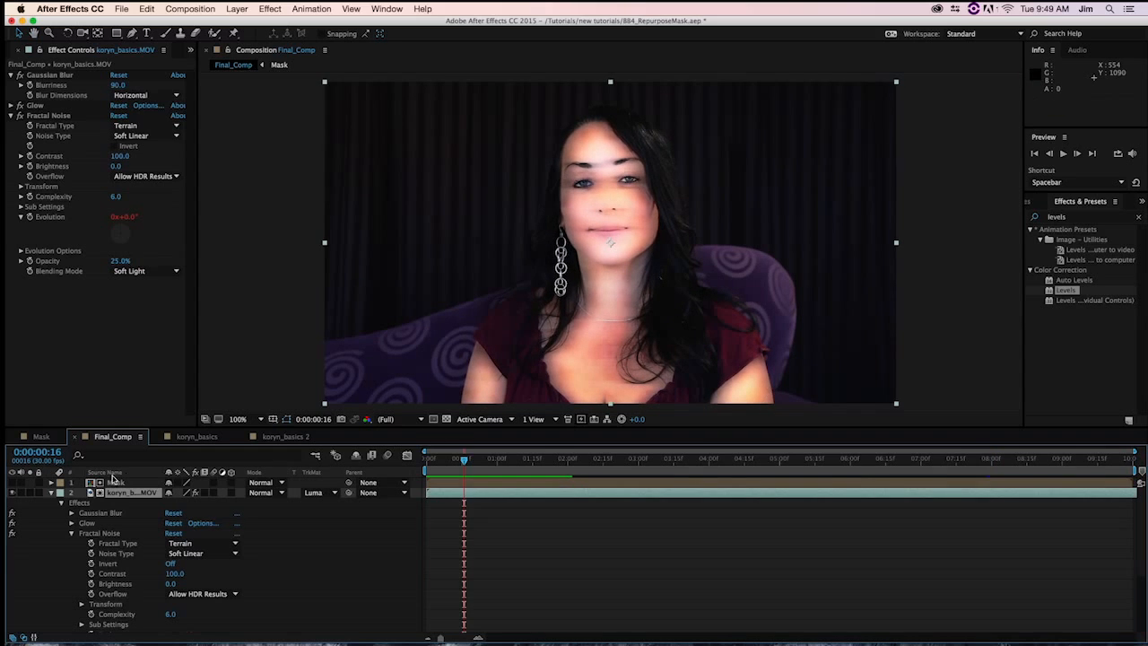
# - Collapse and hide the matted koryn_basics.MOV layer, and make the background Hawaii.jpg layer visible
pyautogui.click(51, 492)
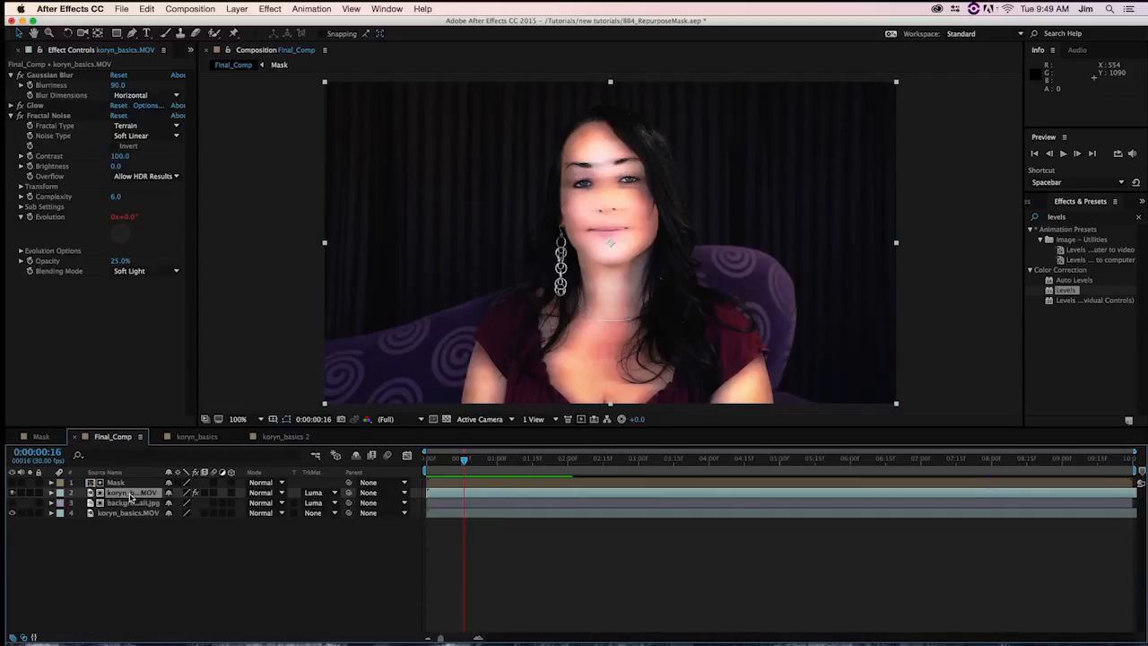
pyautogui.click(13, 492)
pyautogui.click(13, 502)
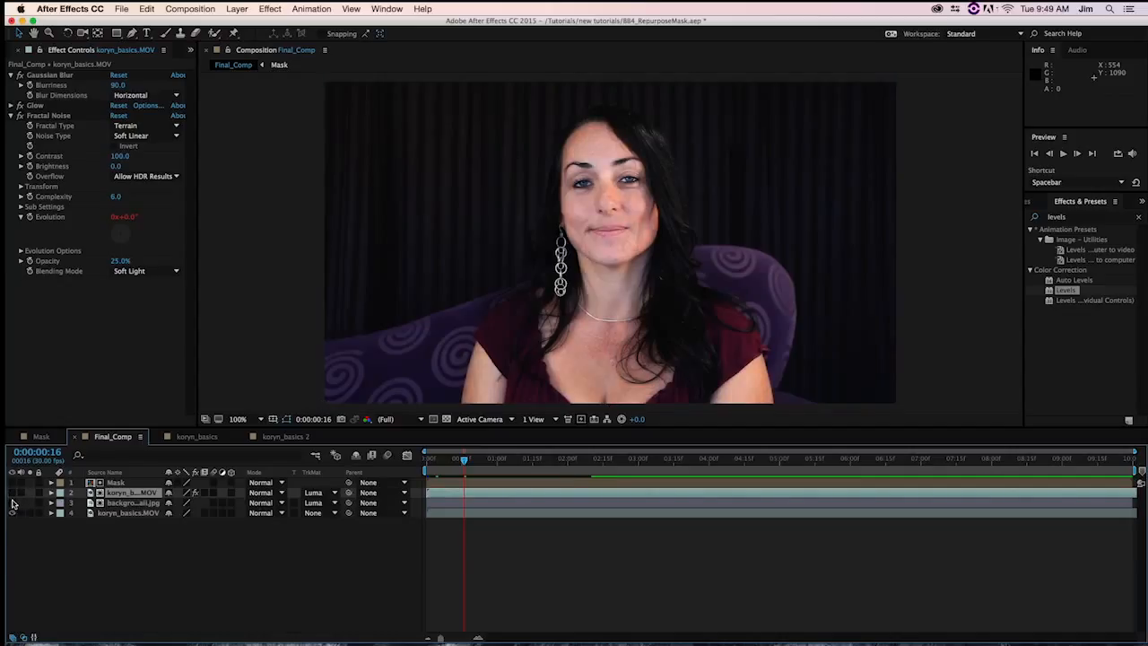
# - Move the background Hawaii.jpg layer directly below the Mask layer in Final_Comp and preview the result in playback
pyautogui.click(120, 504)
pyautogui.moveTo(120, 504); pyautogui.dragTo(121, 492)
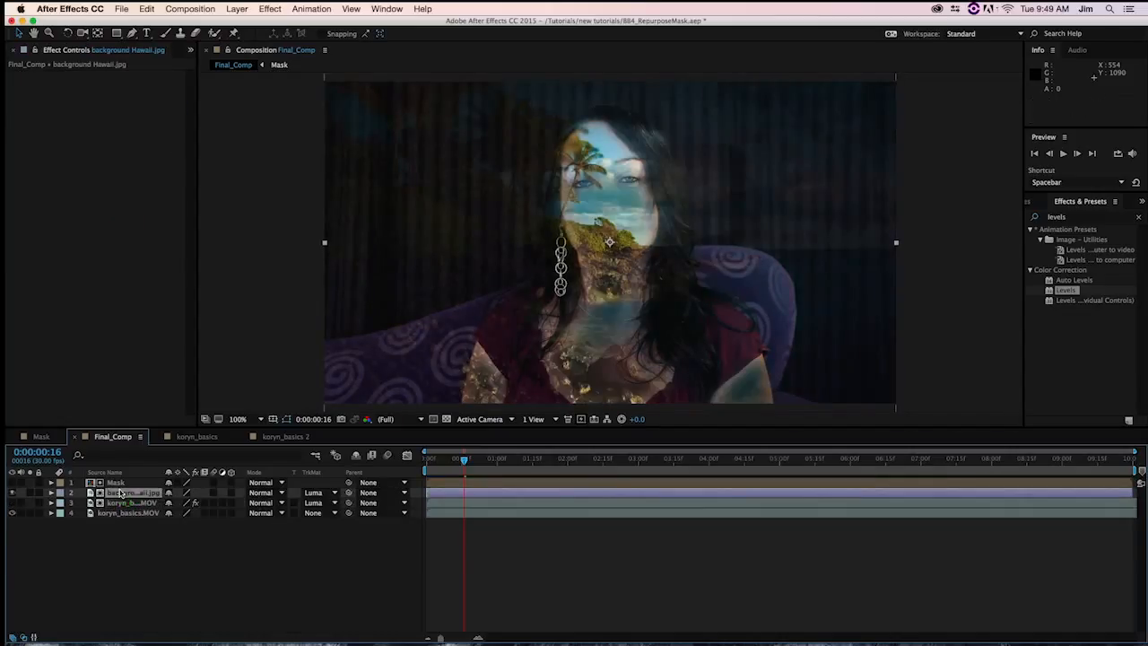
pyautogui.press('space')
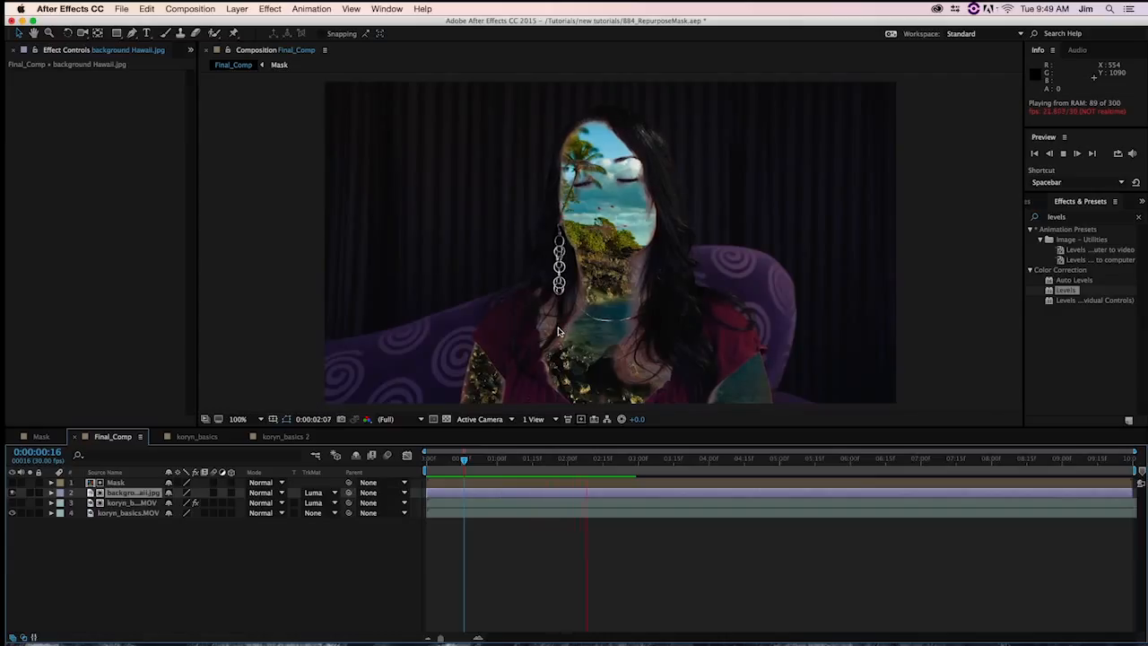
pyautogui.press('space')
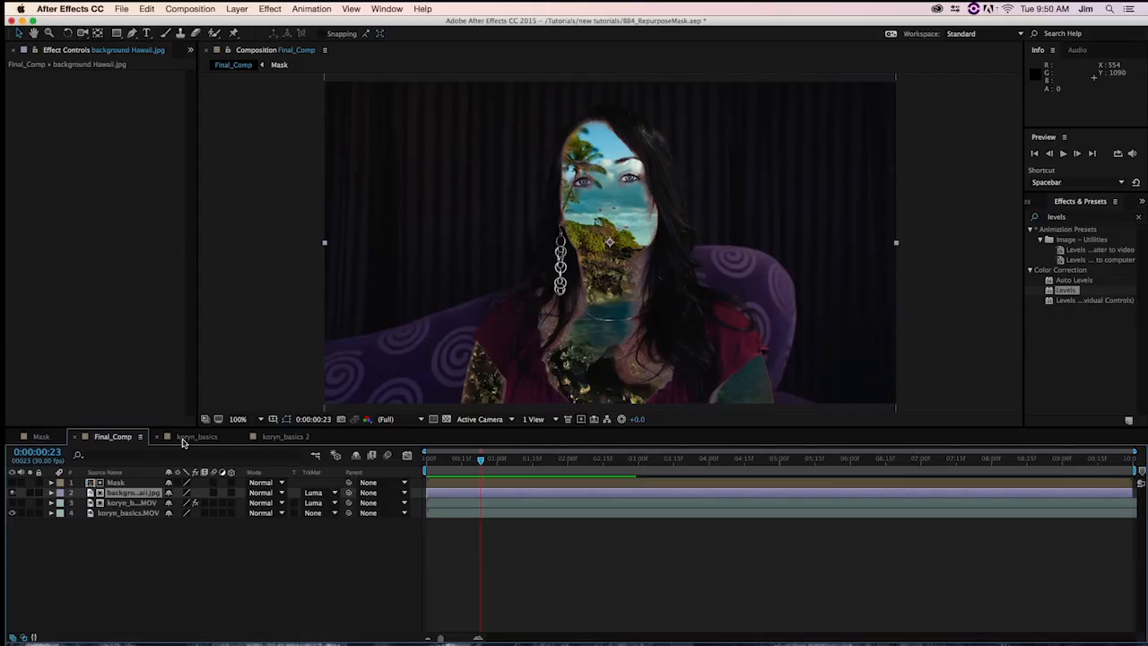
# - In koryn_basics, set the Beauty Box mask mode to Add Color, sample additional skin tones from the subject, and undo the last sample
pyautogui.click(265, 438)
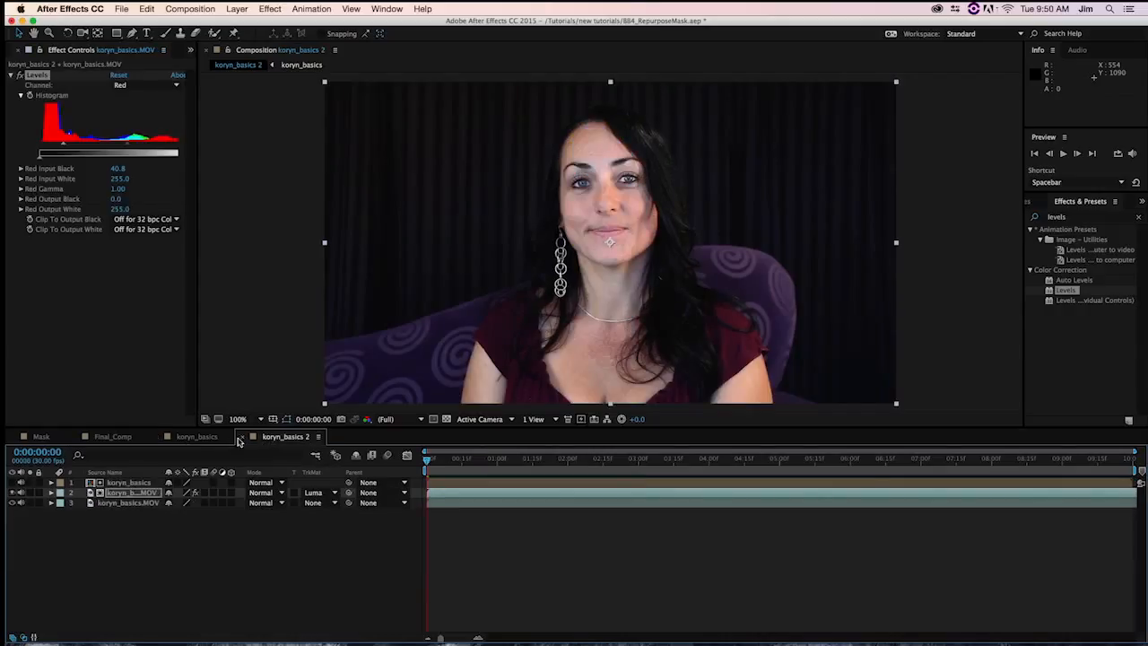
pyautogui.click(199, 437)
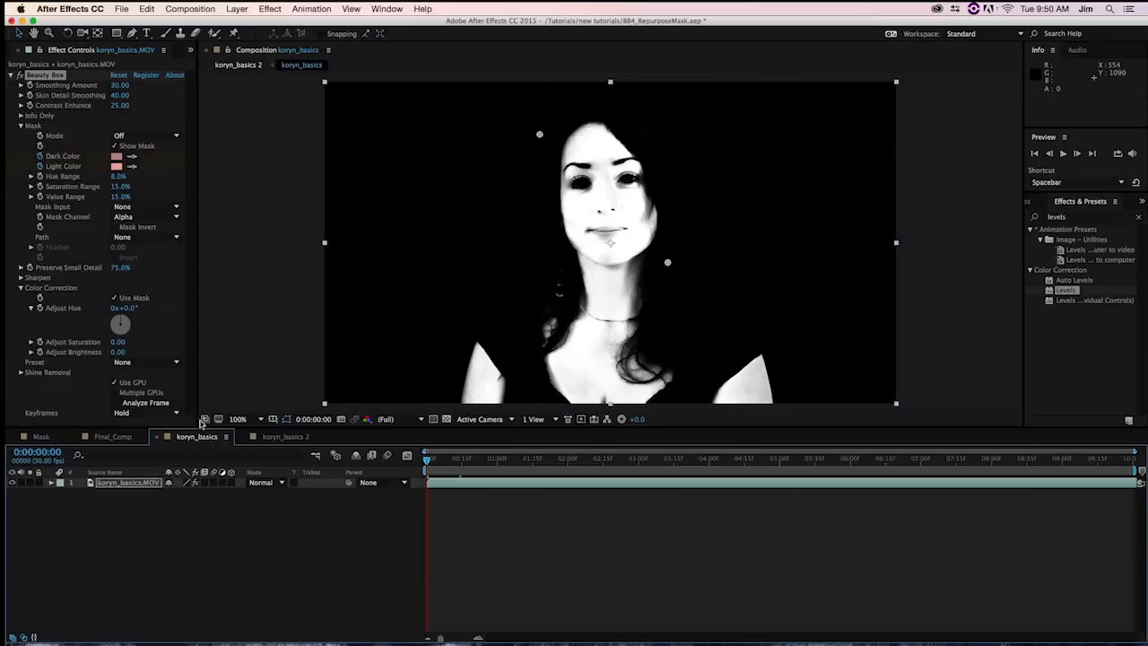
pyautogui.click(128, 137)
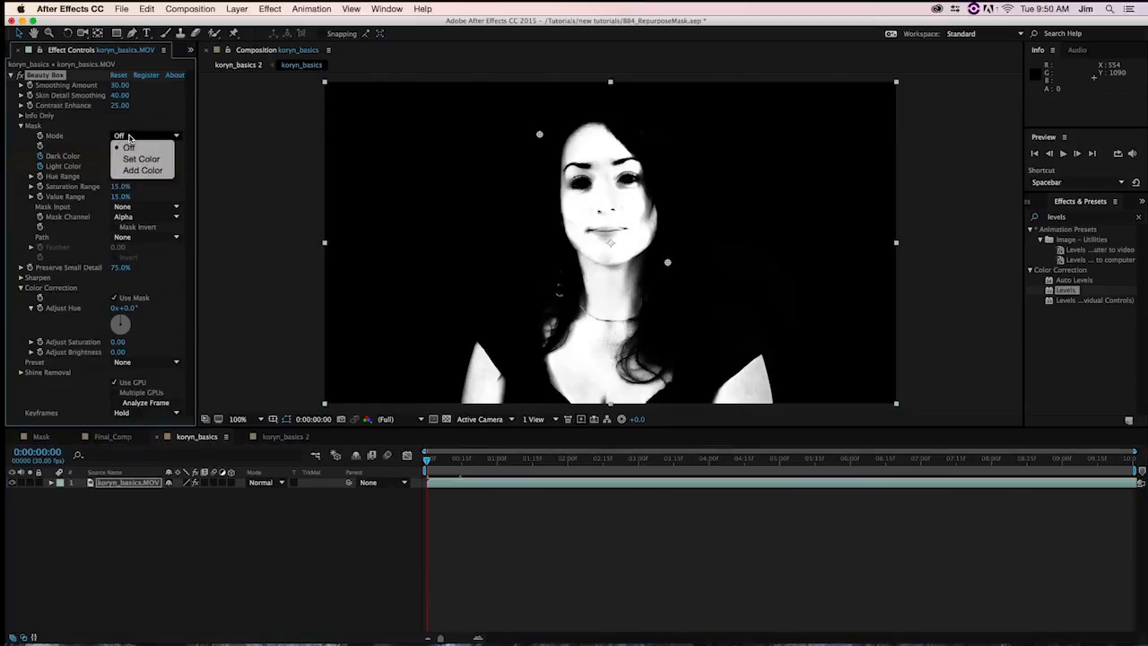
pyautogui.click(133, 179)
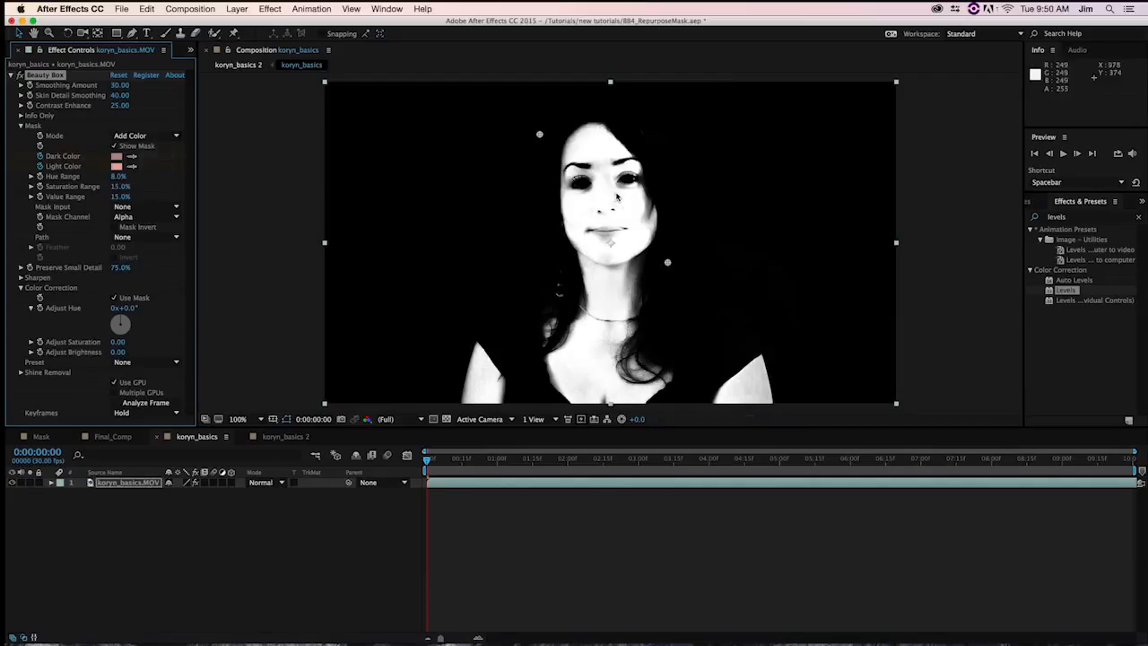
pyautogui.click(599, 175)
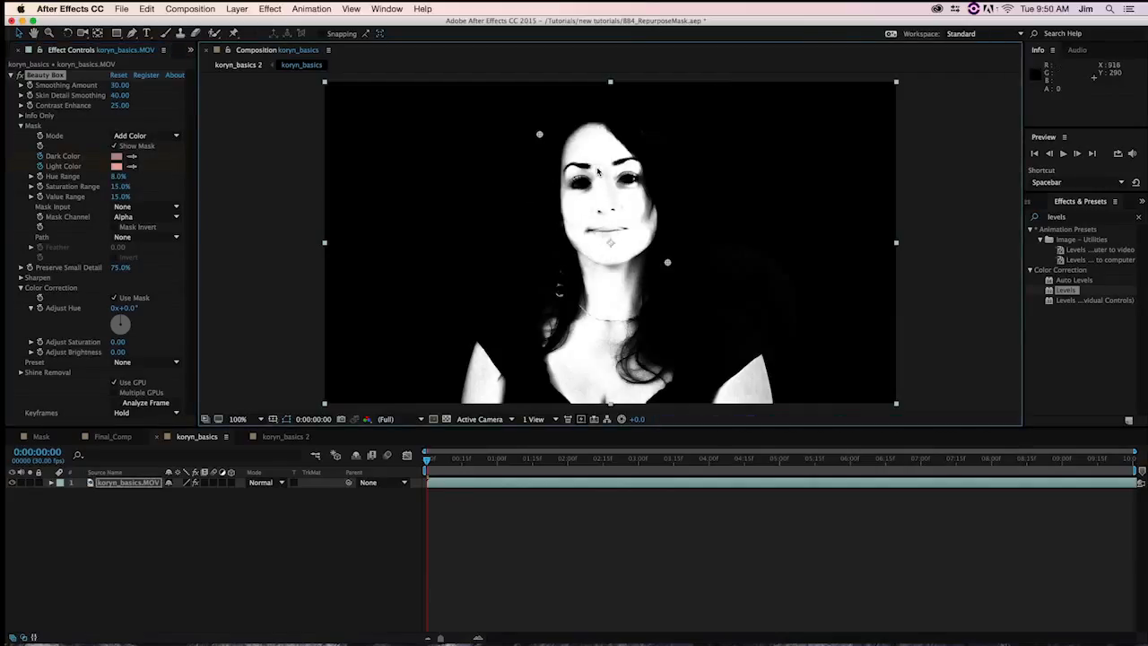
pyautogui.click(607, 179)
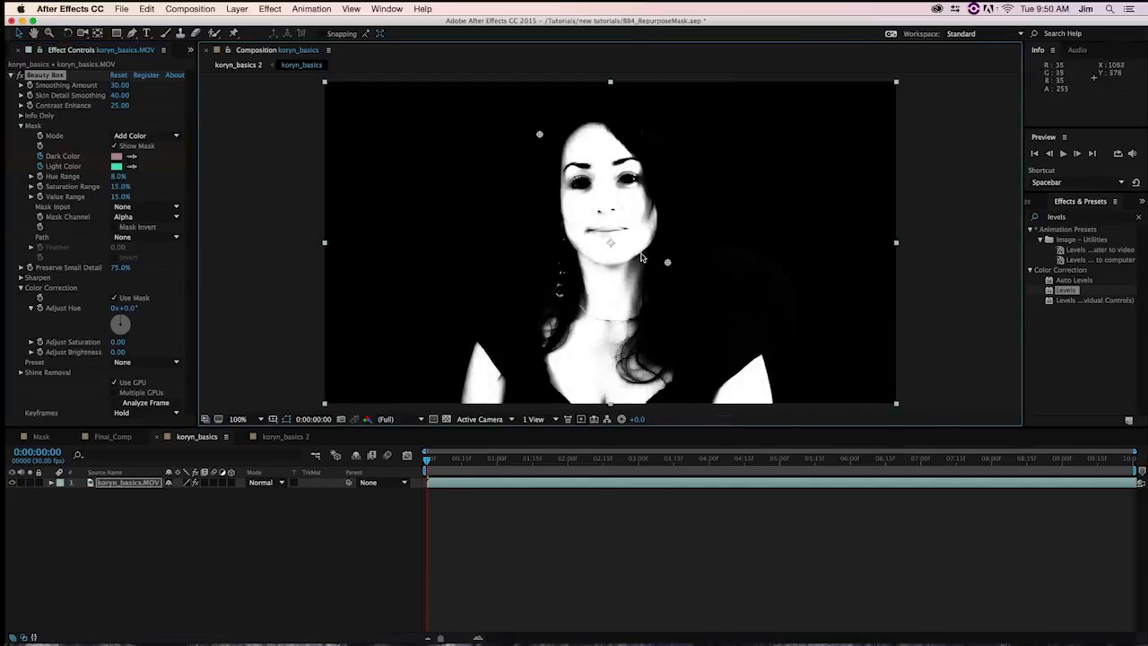
pyautogui.click(602, 406)
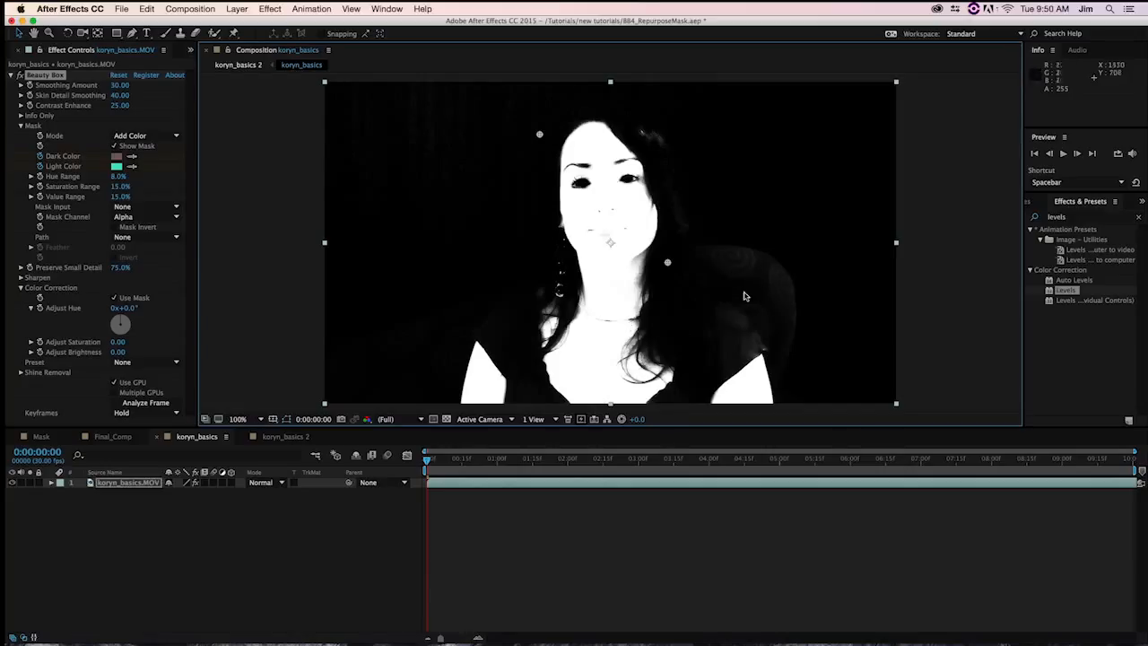
pyautogui.press('super+z')
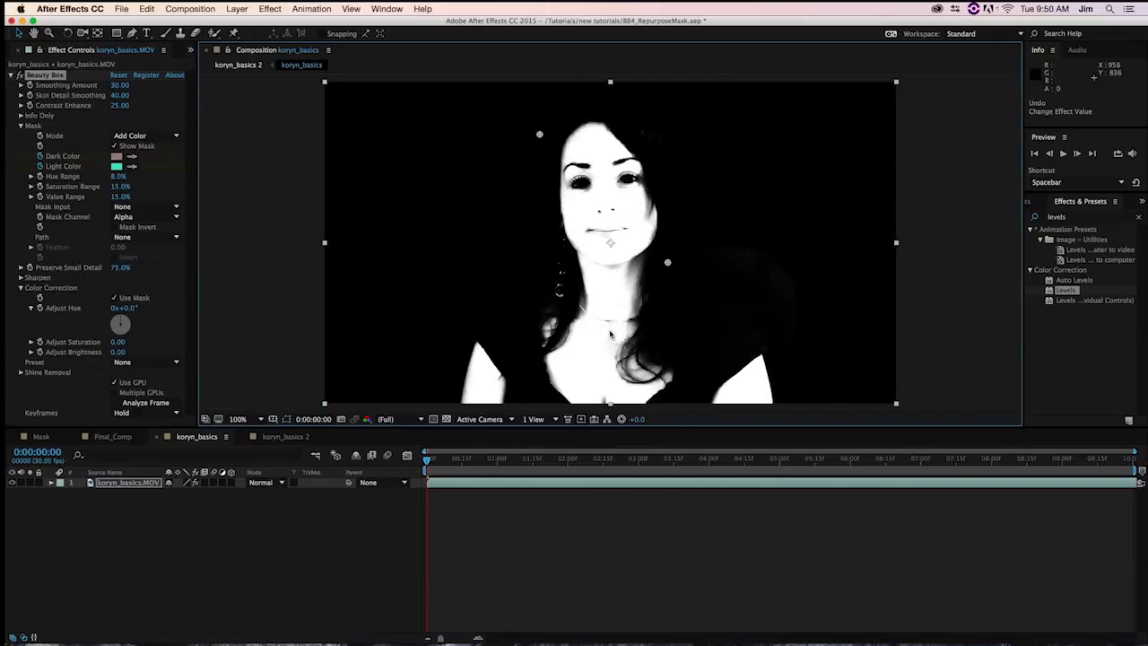
# - In koryn_basics 2, turn off the Levels effect on the matted koryn_basics.MOV layer
pyautogui.click(273, 437)
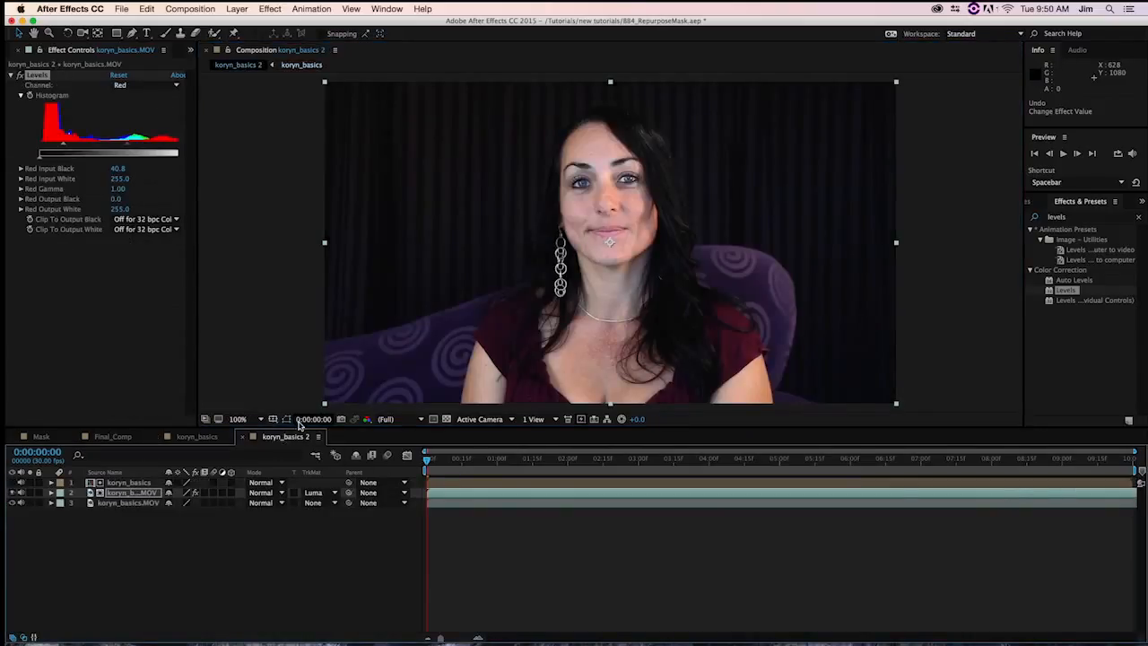
pyautogui.click(24, 76)
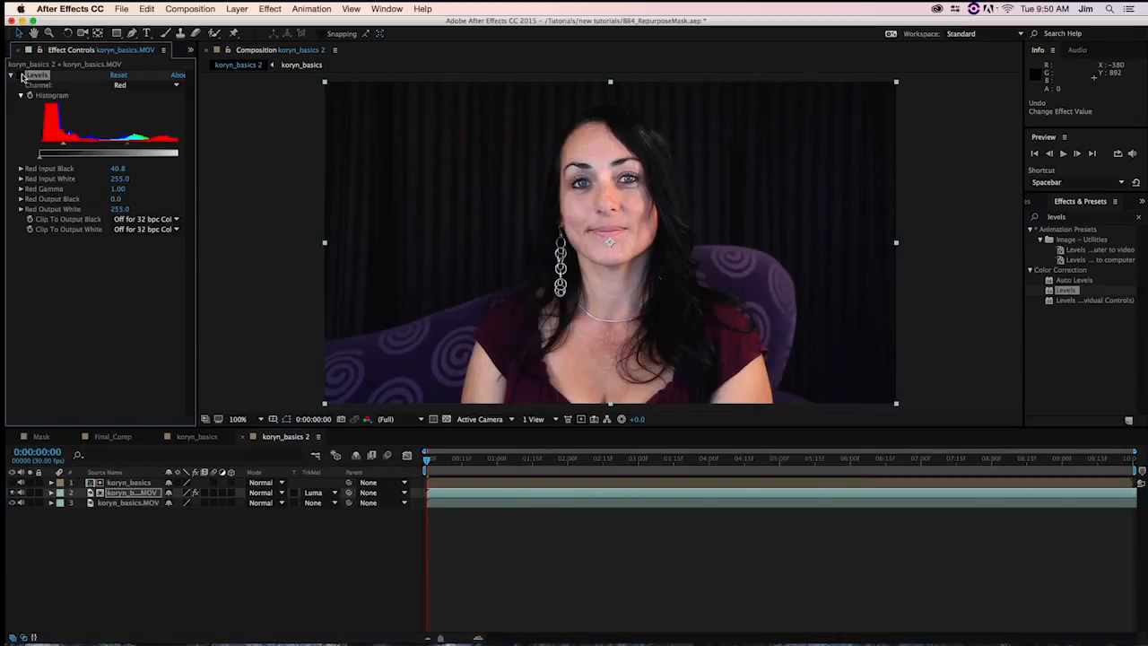